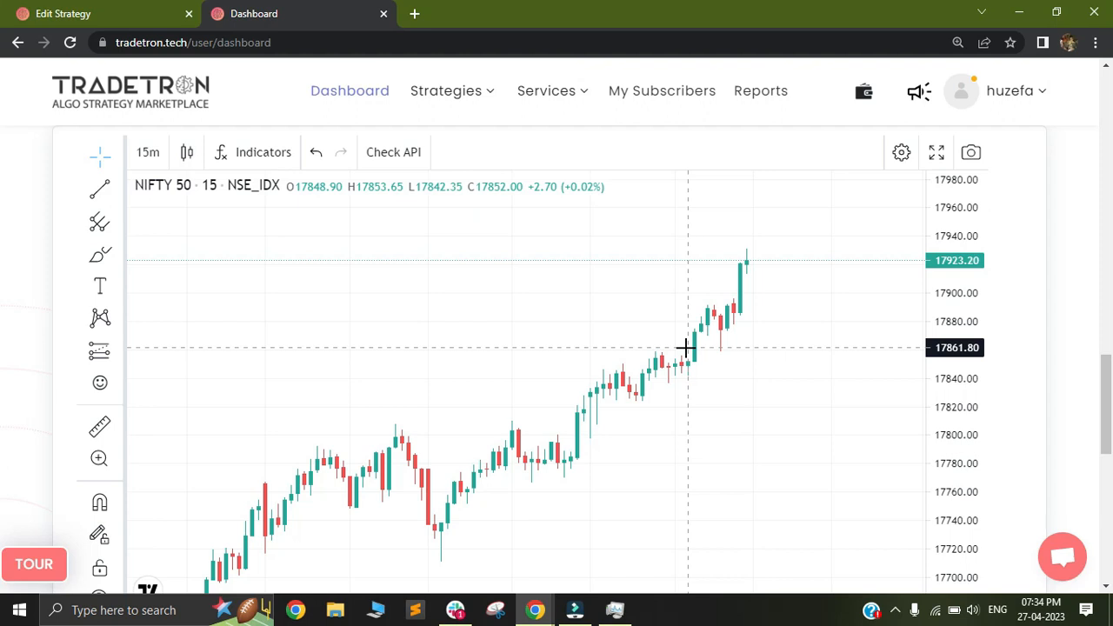
# Step: Inspect the Set 1 entry conditions and the Entry runtime variables in the strategy being edited
pyautogui.click(139, 16)
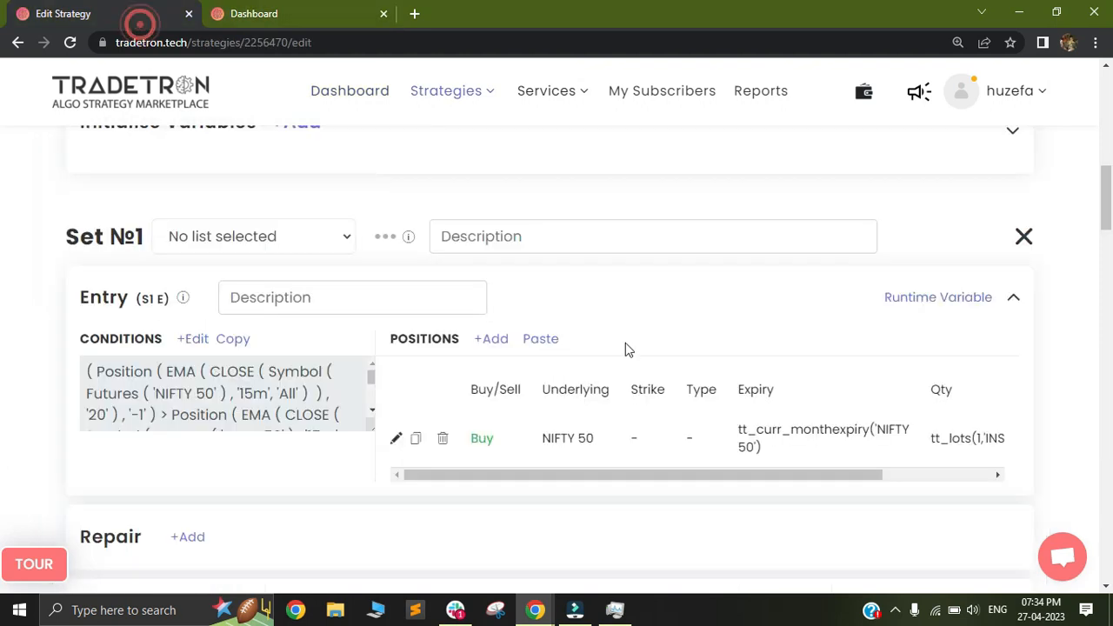
pyautogui.click(201, 339)
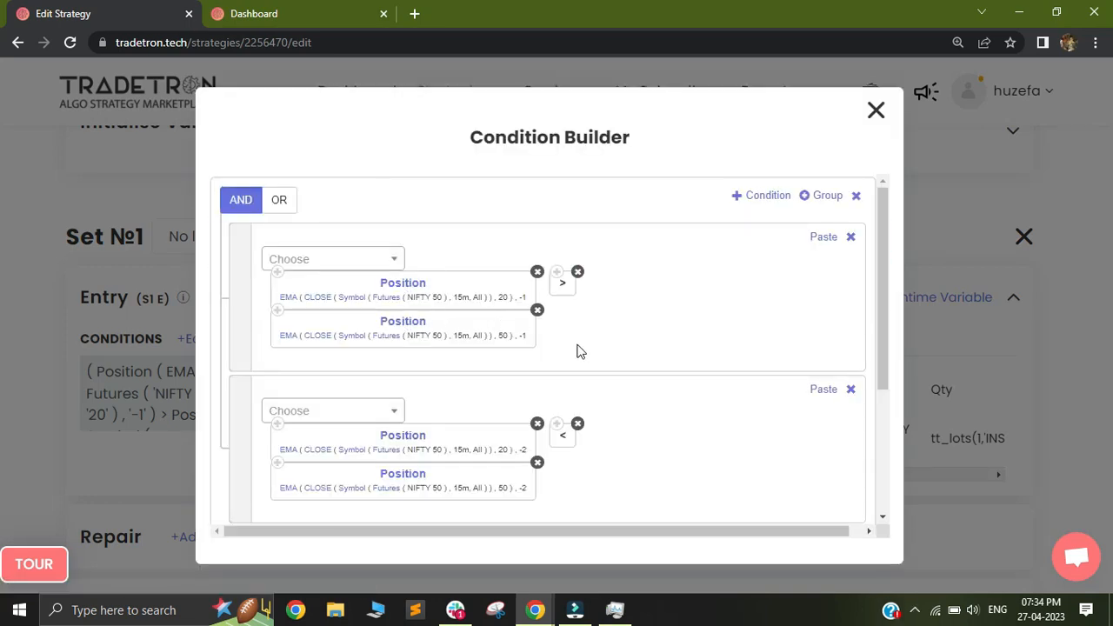
pyautogui.click(876, 112)
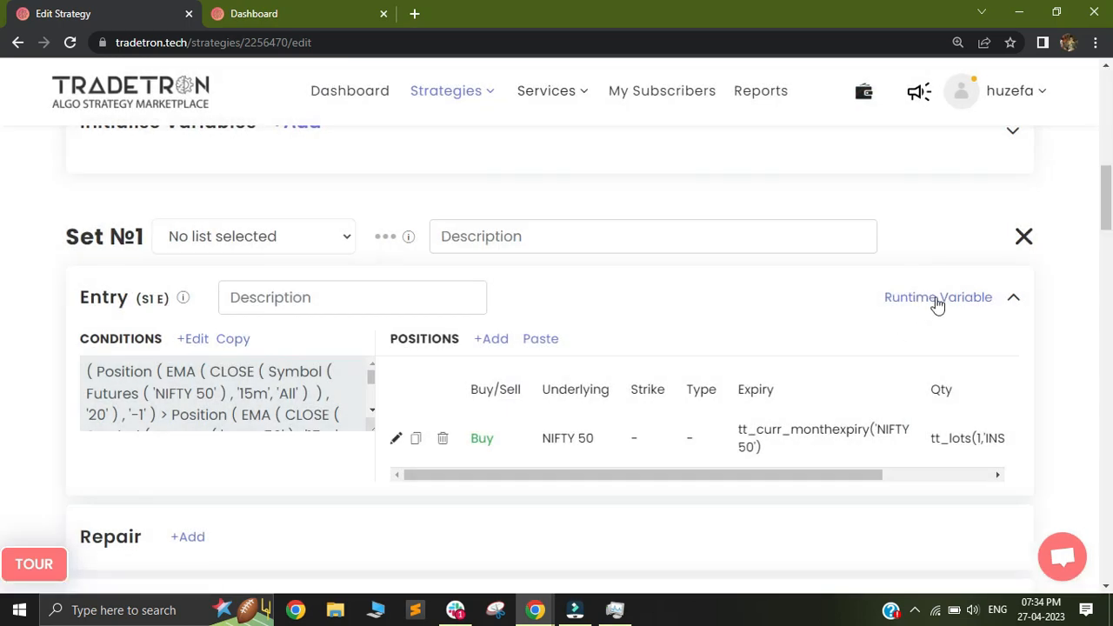
pyautogui.click(938, 300)
pyautogui.click(256, 311)
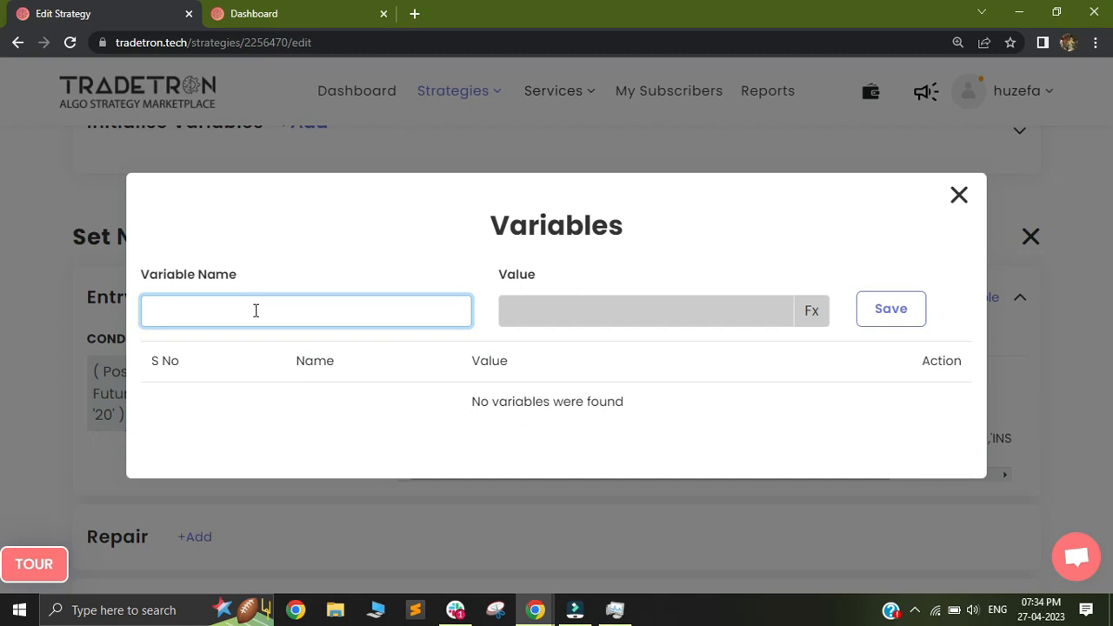
pyautogui.click(958, 197)
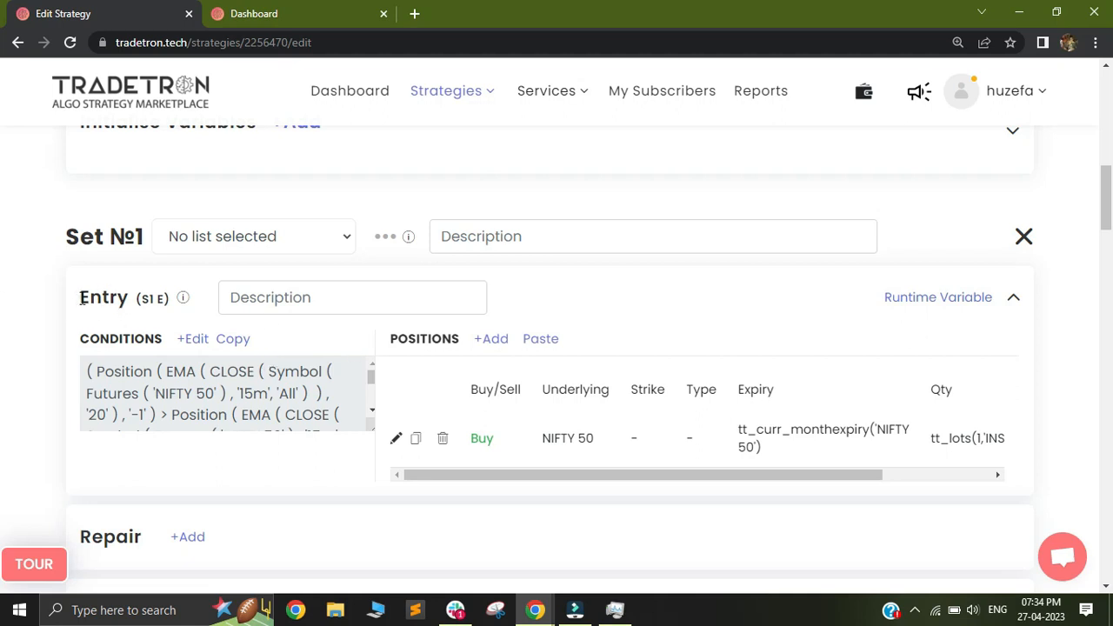
pyautogui.moveTo(81, 298); pyautogui.dragTo(123, 298)
pyautogui.click(133, 300)
pyautogui.moveTo(81, 298); pyautogui.dragTo(133, 300)
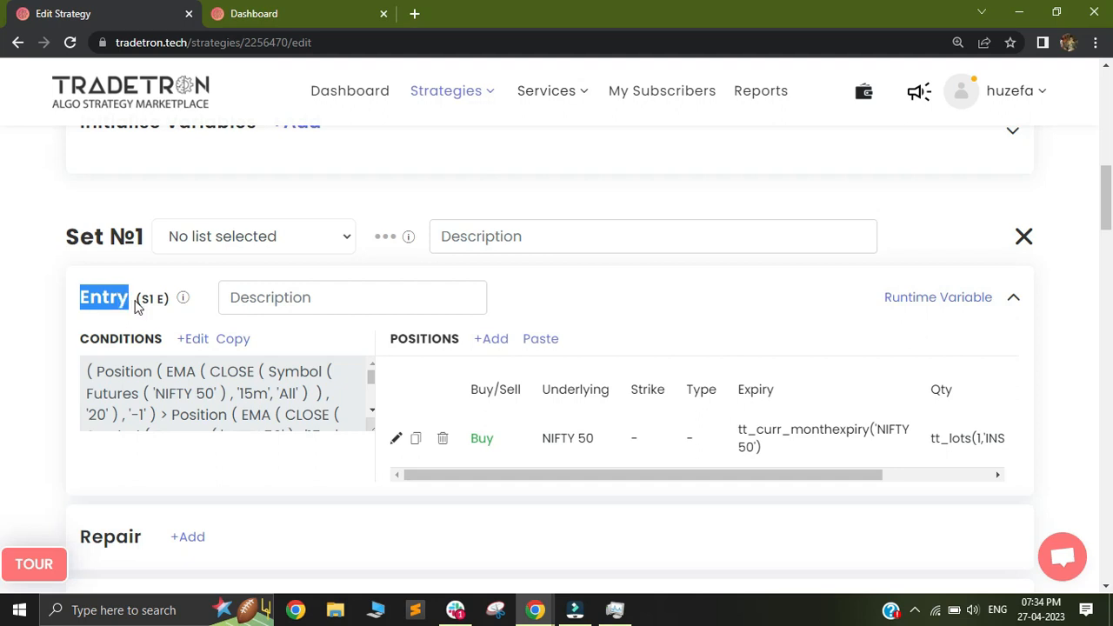
pyautogui.moveTo(98, 335); pyautogui.dragTo(157, 335)
pyautogui.moveTo(384, 338); pyautogui.dragTo(467, 345)
pyautogui.moveTo(854, 302); pyautogui.dragTo(992, 313)
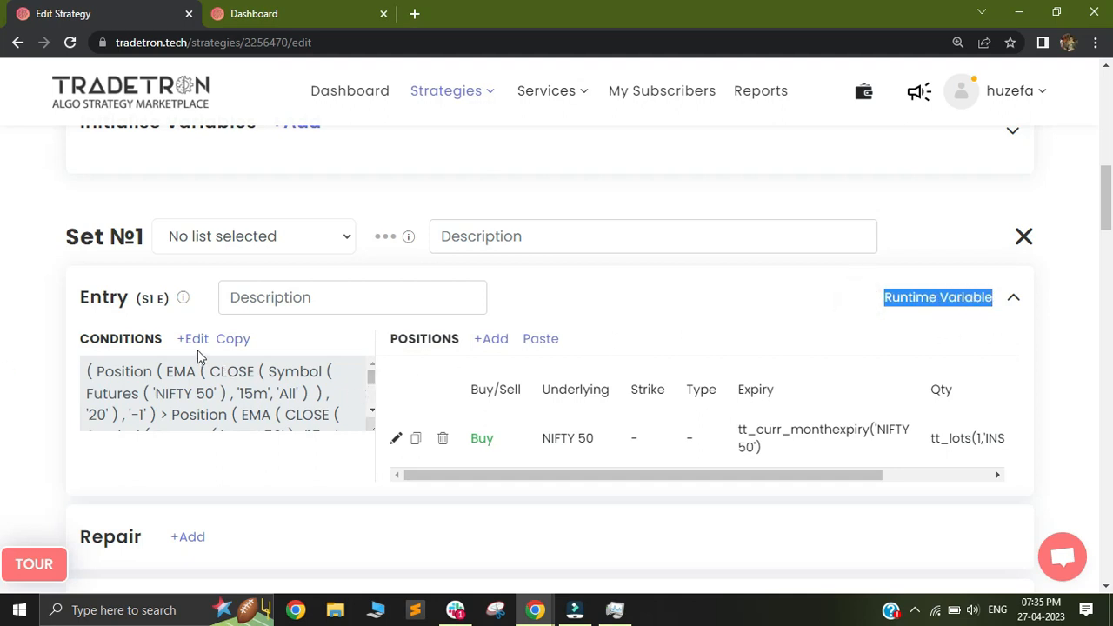
pyautogui.moveTo(416, 340); pyautogui.dragTo(443, 340)
# Step: In the Entry runtime variables, name a new variable nifty_high and add the Position keyword to its formula
pyautogui.click(944, 300)
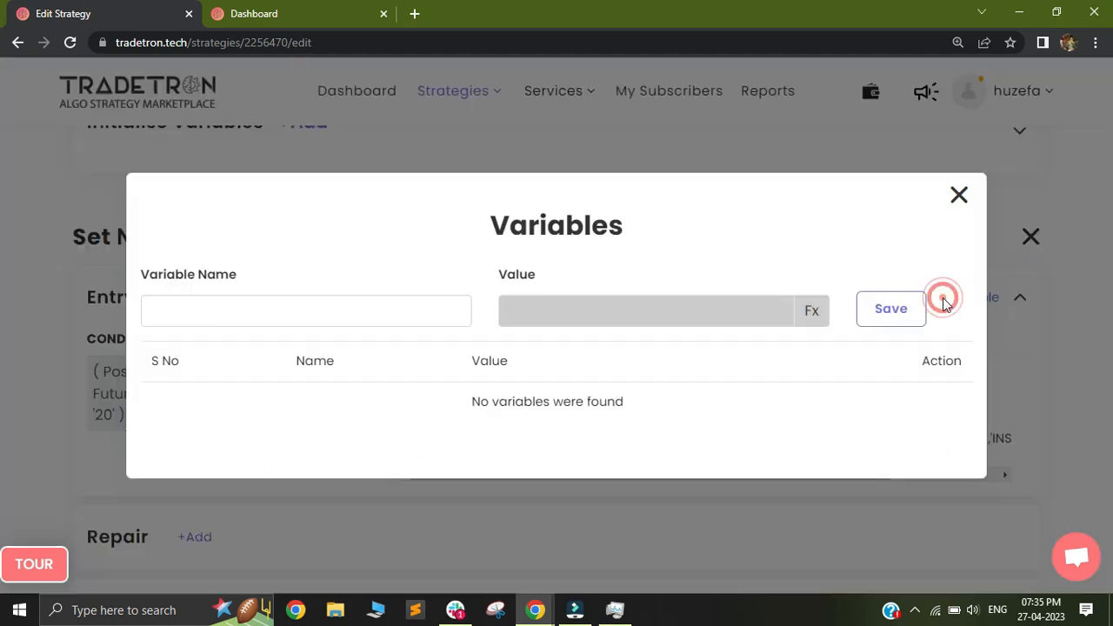
pyautogui.click(250, 312)
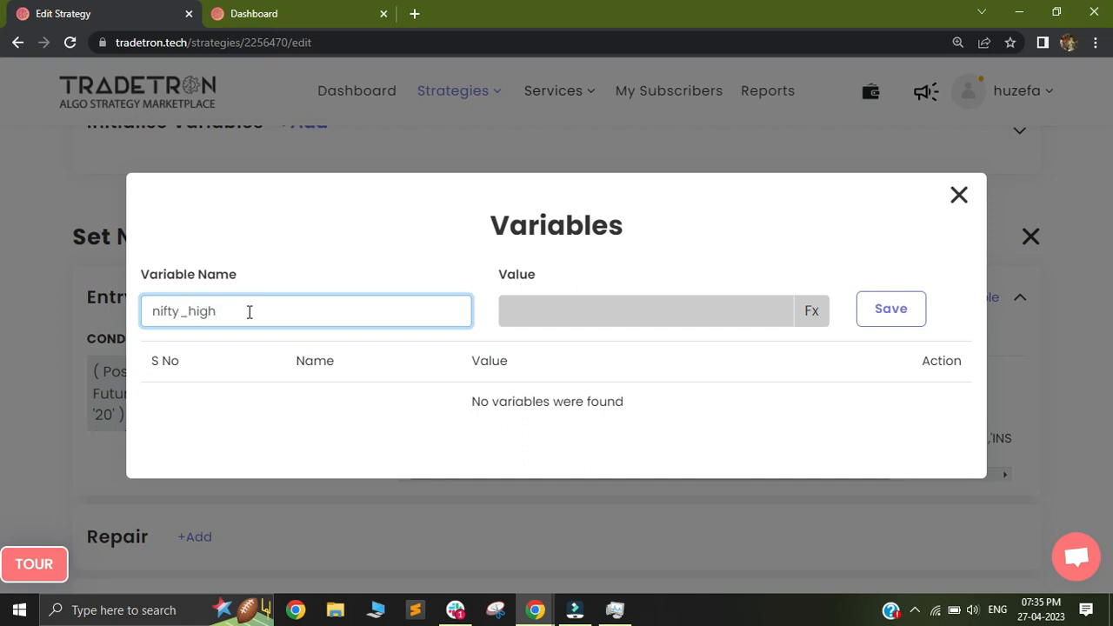
pyautogui.click(809, 314)
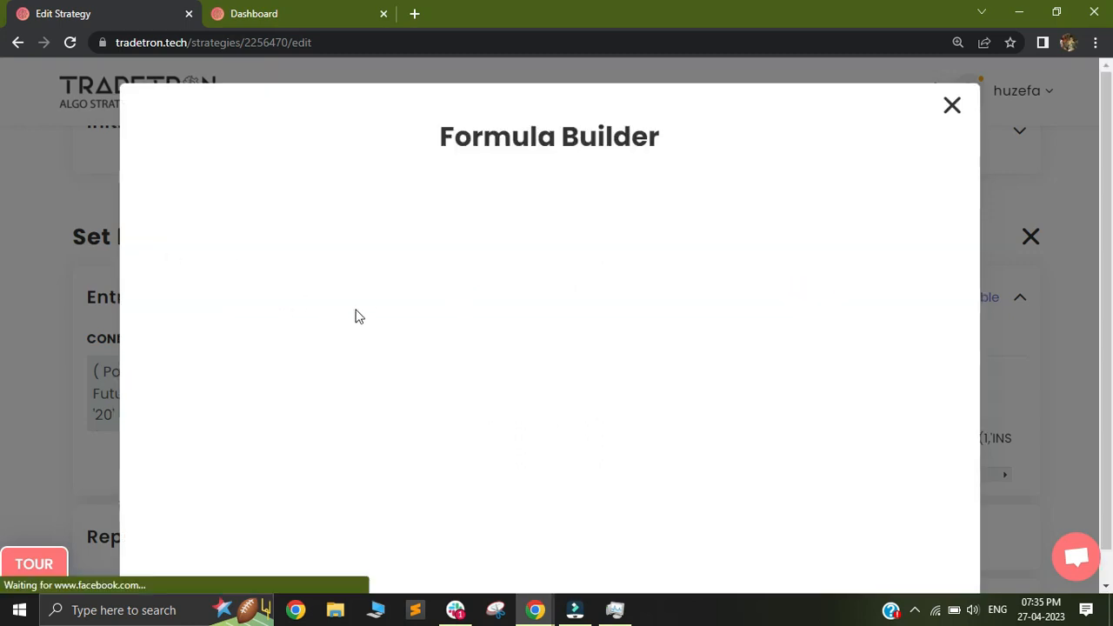
pyautogui.click(255, 240)
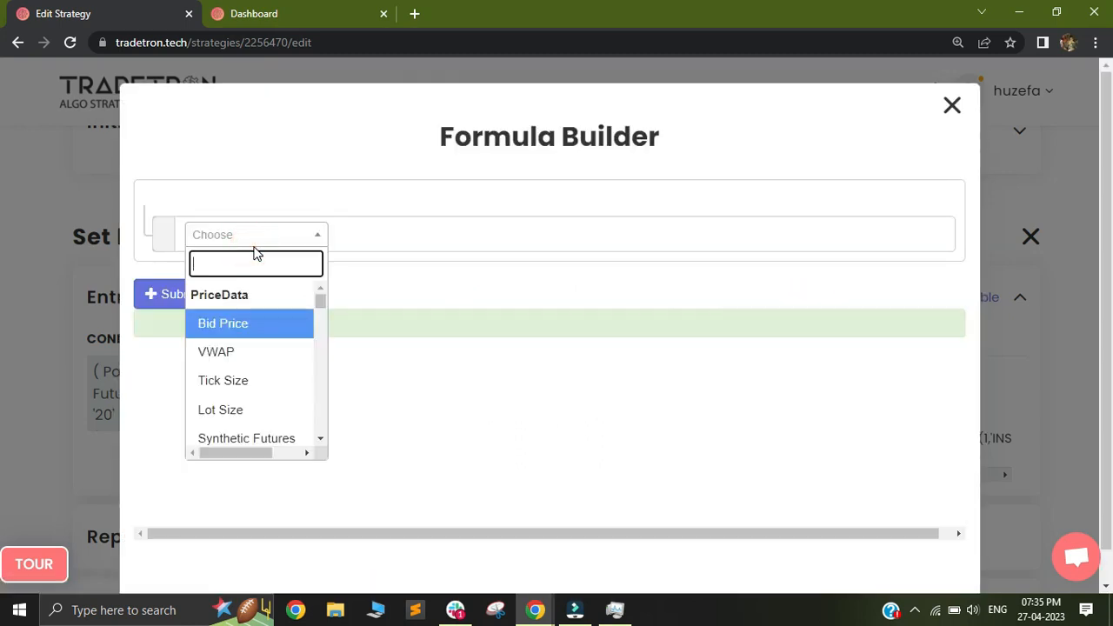
pyautogui.write('pos')
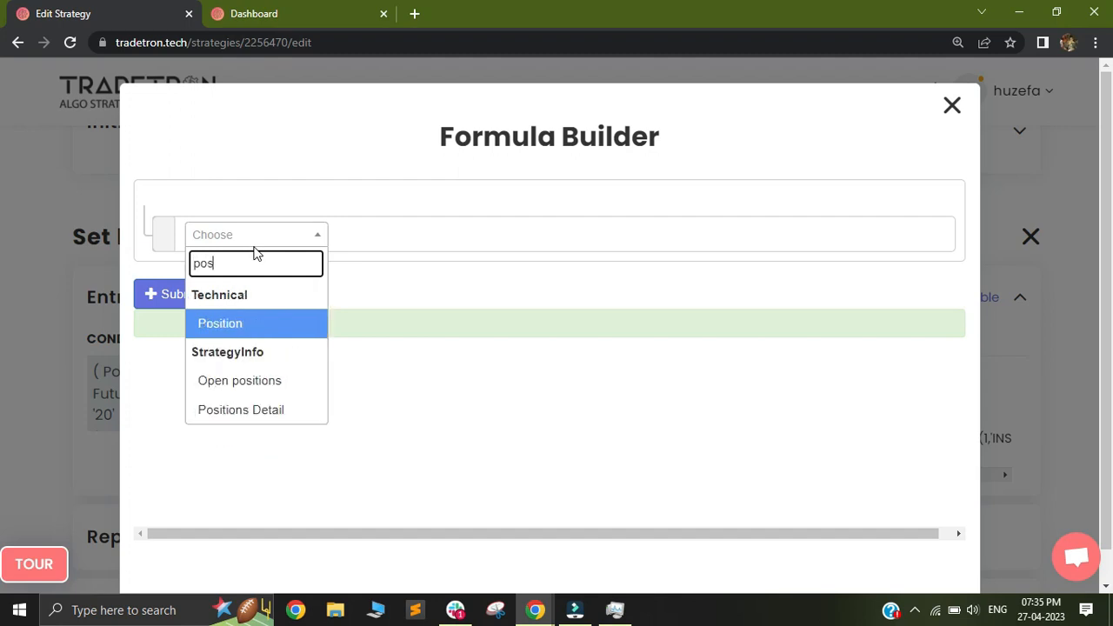
pyautogui.click(241, 325)
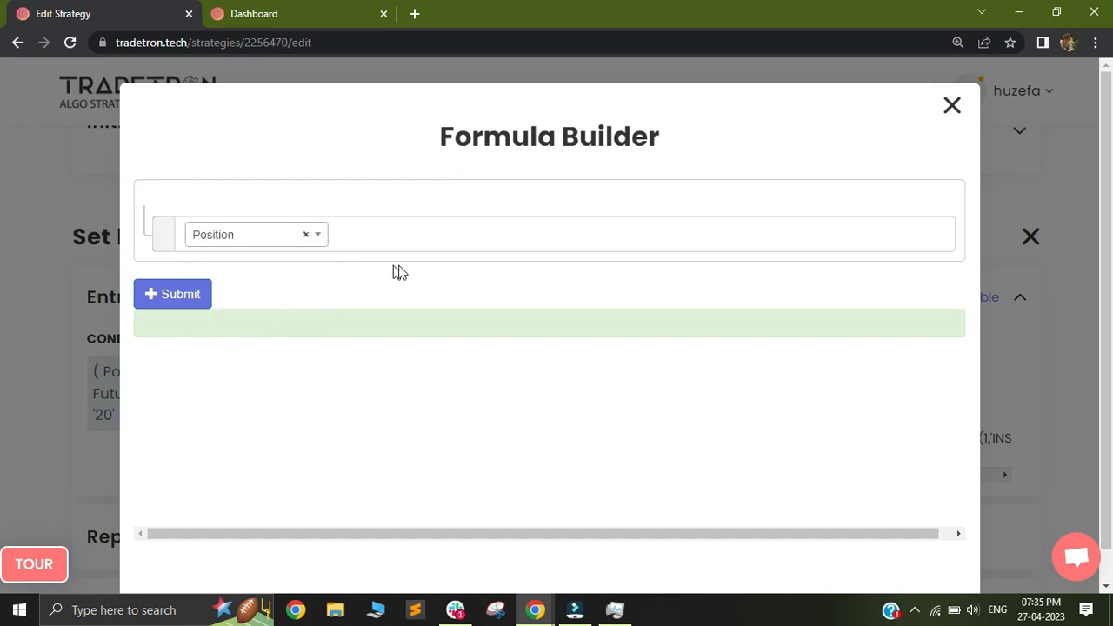
# Step: Set the Position keyword's series to HIGH and its position to -1
pyautogui.click(450, 276)
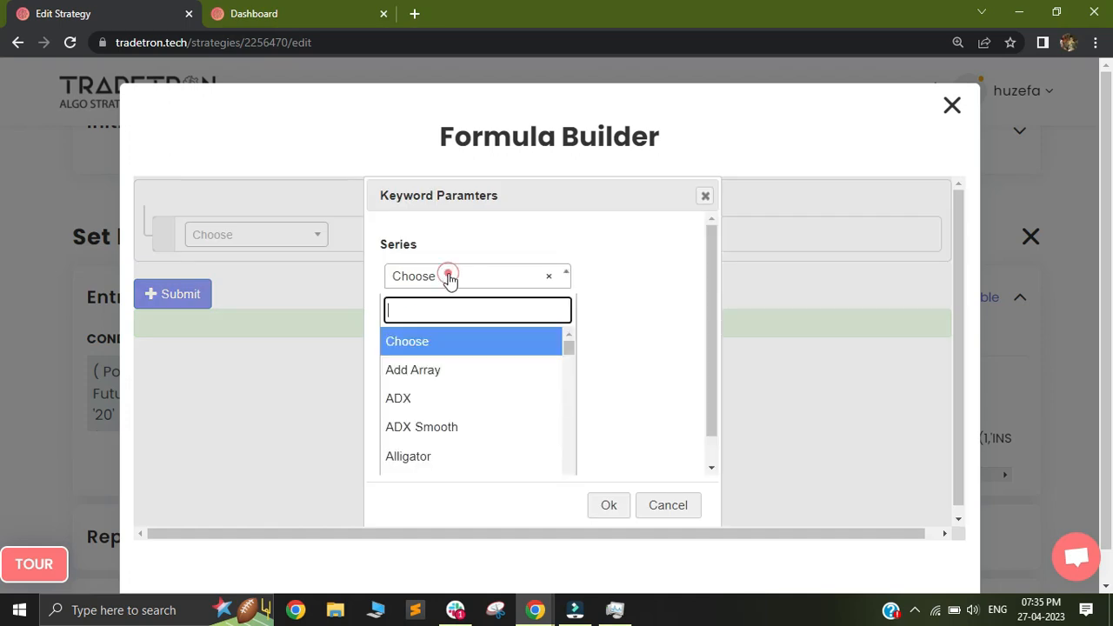
pyautogui.write('high')
pyautogui.press('Return')
pyautogui.press('Tab')
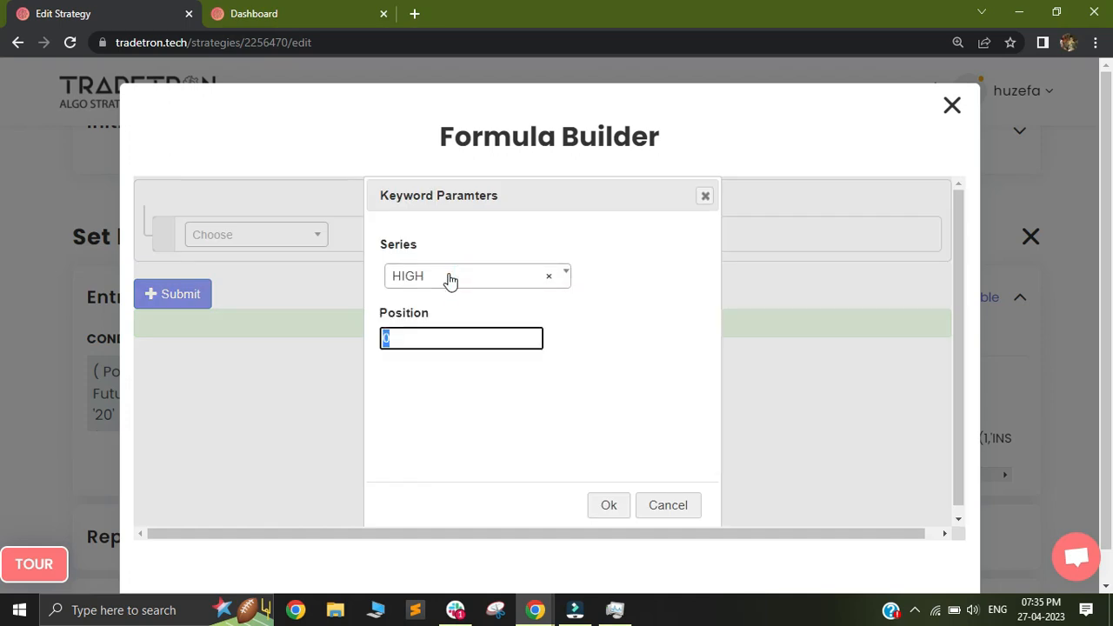
pyautogui.write('-1')
pyautogui.moveTo(413, 336)
pyautogui.mouseDown()
pyautogui.moveTo(388, 338)
pyautogui.moveTo(403, 335)
pyautogui.mouseUp()
# Step: Try position 0 for the HIGH series while comparing candles on the dashboard's NIFTY 50 chart
pyautogui.click(309, 13)
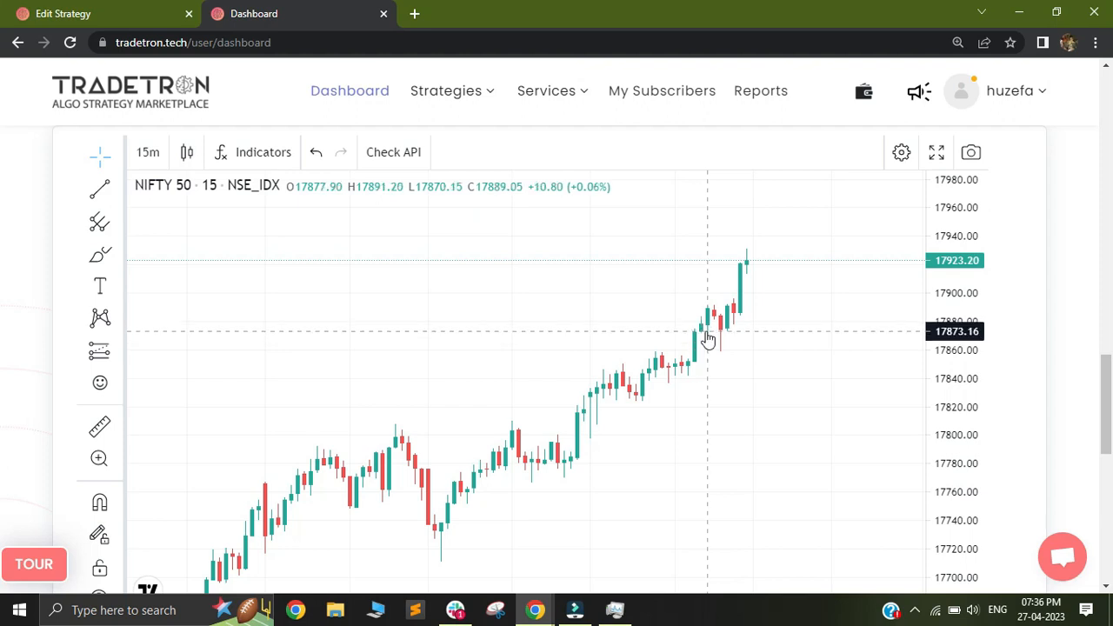
pyautogui.click(77, 13)
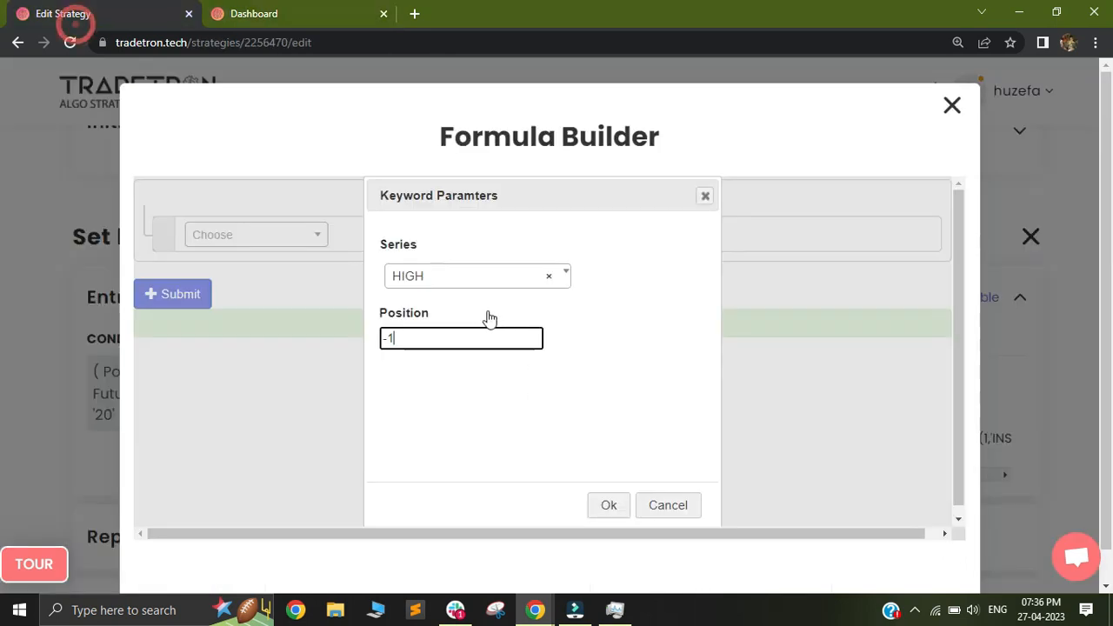
pyautogui.press('BackSpace')
pyautogui.press('BackSpace')
pyautogui.write('0')
pyautogui.click(346, 17)
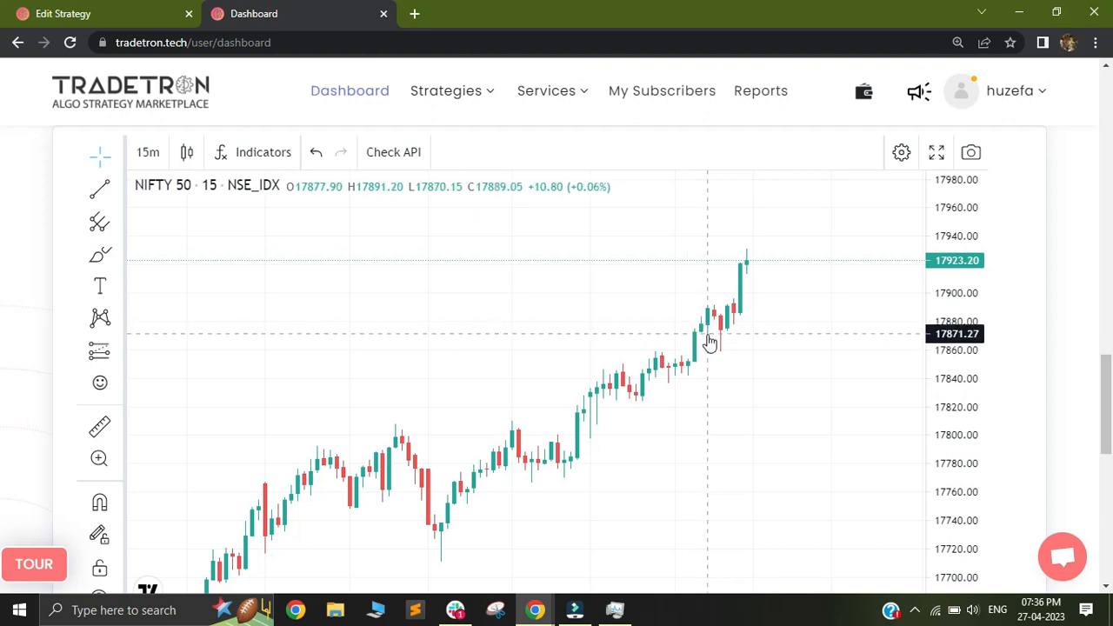
pyautogui.click(103, 24)
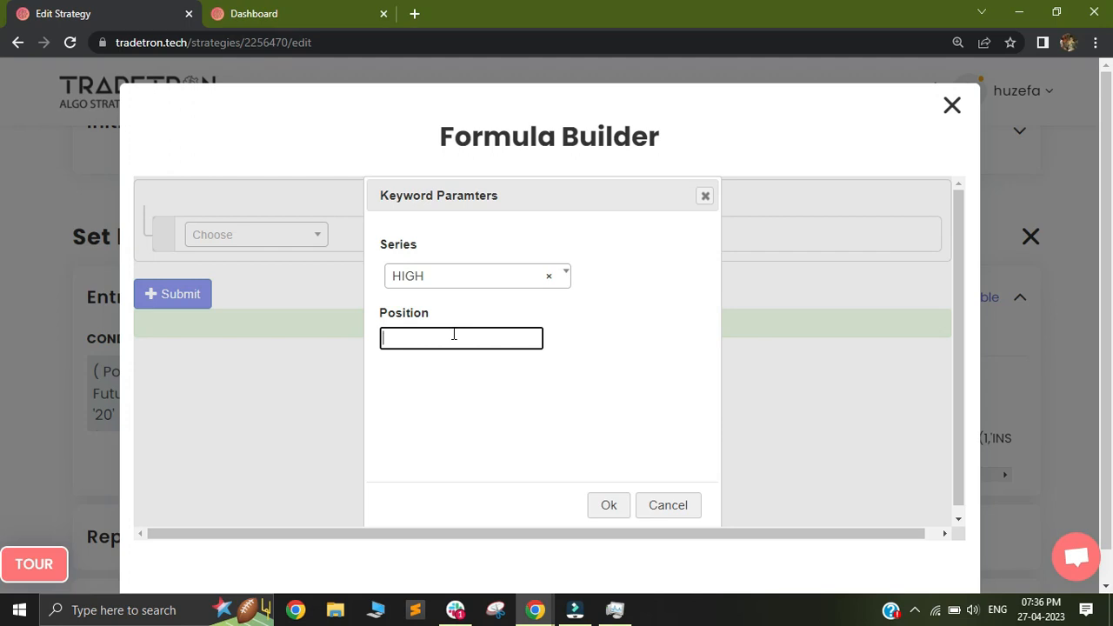
# Step: Confirm -1 as the HIGH series position, and set its symbol to a Futures underlying with 15m candles
pyautogui.write('-1')
pyautogui.click(604, 510)
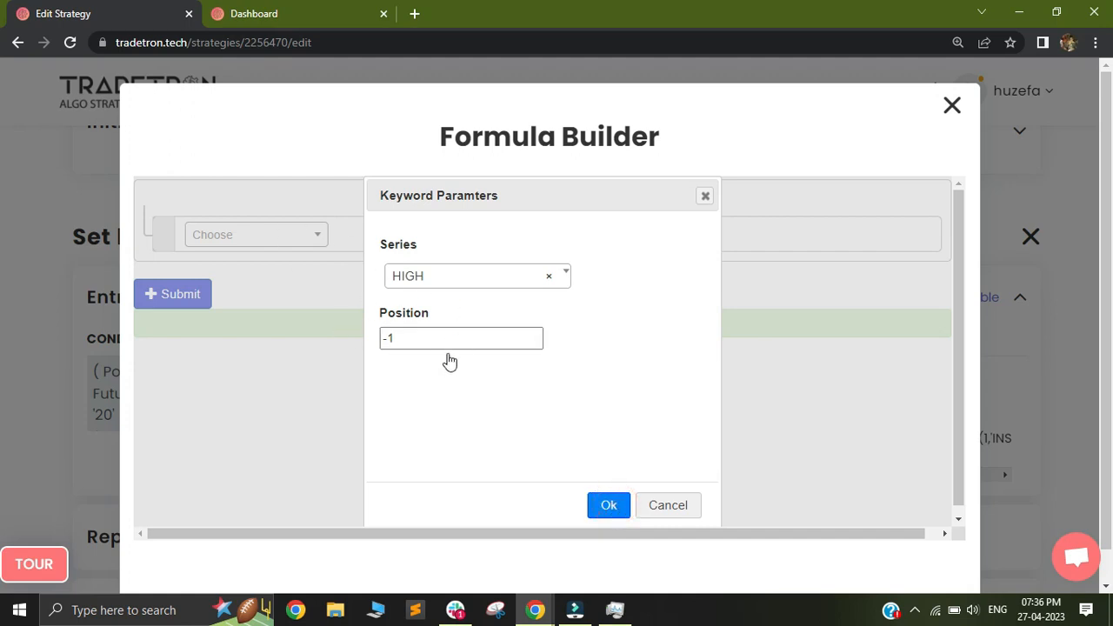
pyautogui.click(391, 254)
pyautogui.click(483, 350)
pyautogui.write('15')
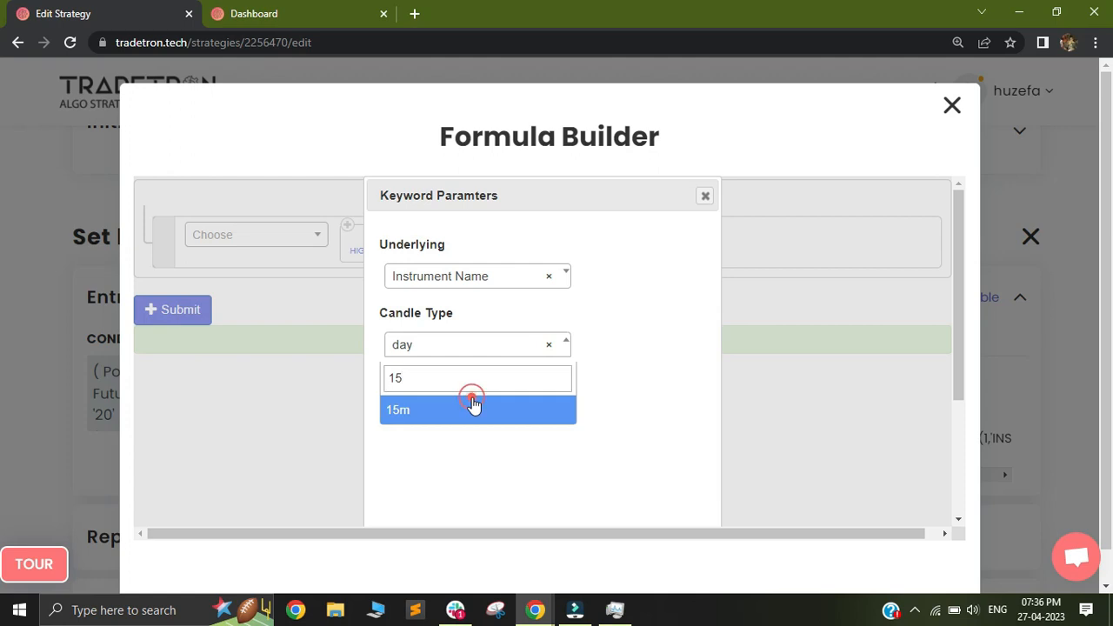
pyautogui.click(473, 403)
pyautogui.click(478, 277)
pyautogui.click(447, 344)
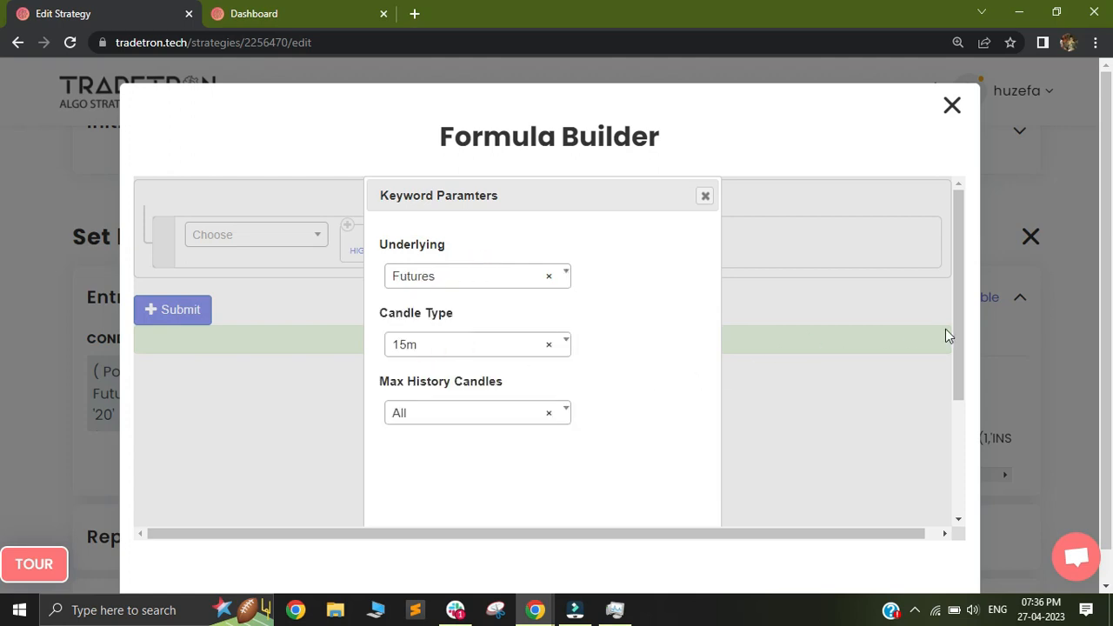
pyautogui.moveTo(959, 328); pyautogui.dragTo(954, 466)
pyautogui.scroll(-2, 952, 465)
pyautogui.click(611, 496)
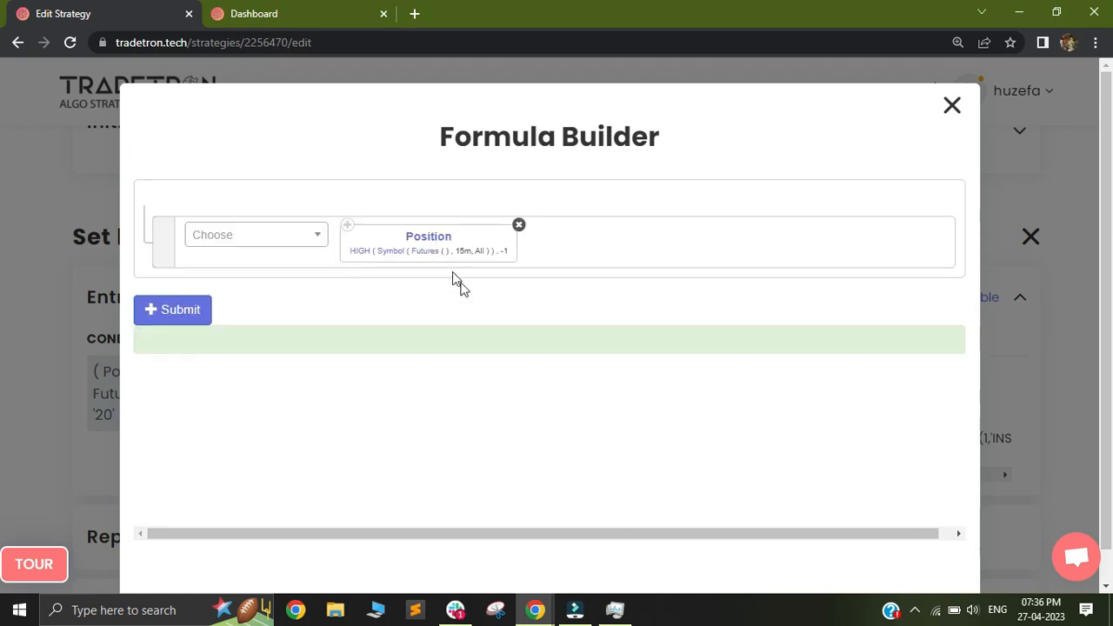
# Step: Set the underlying of the Futures keyword in the nifty_high formula to NIFTY 50
pyautogui.click(419, 254)
pyautogui.click(424, 259)
pyautogui.click(429, 280)
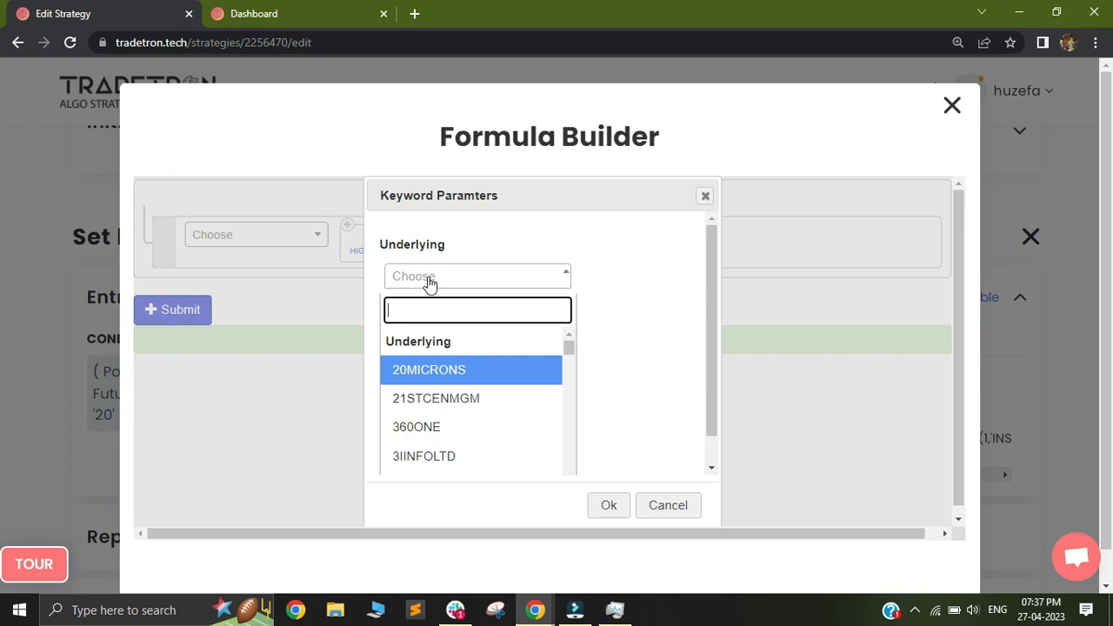
pyautogui.write('nifty')
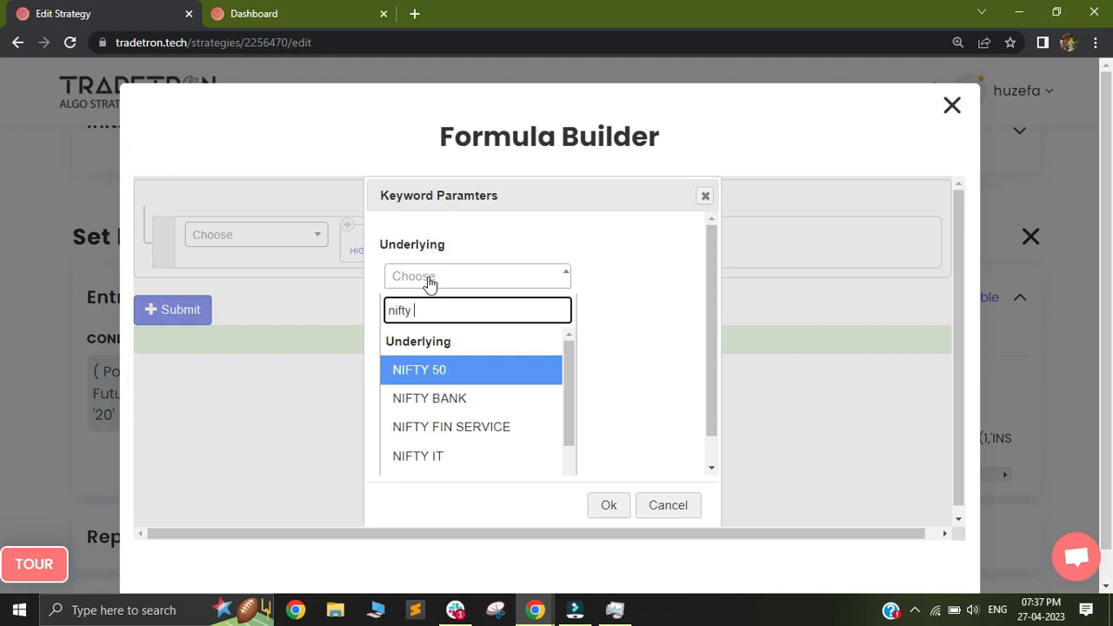
pyautogui.press('Return')
pyautogui.press('Return')
# Step: Submit the nifty_high formula and save the variable
pyautogui.click(172, 314)
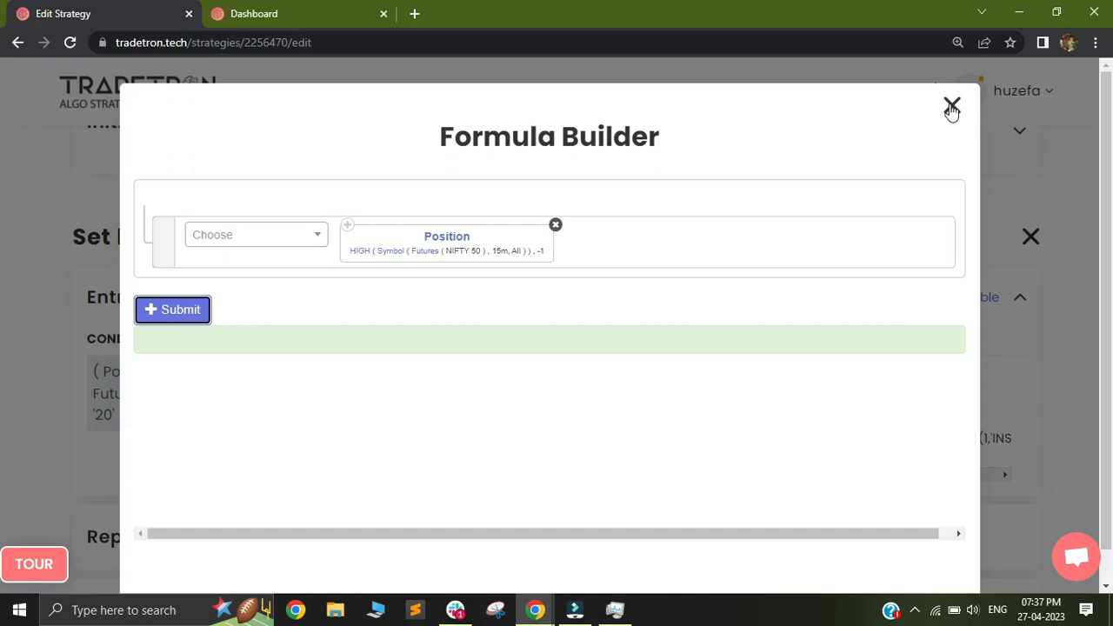
pyautogui.click(952, 107)
pyautogui.click(905, 321)
# Step: Name a second runtime variable nifty_low and add the Position keyword to its formula
pyautogui.click(260, 312)
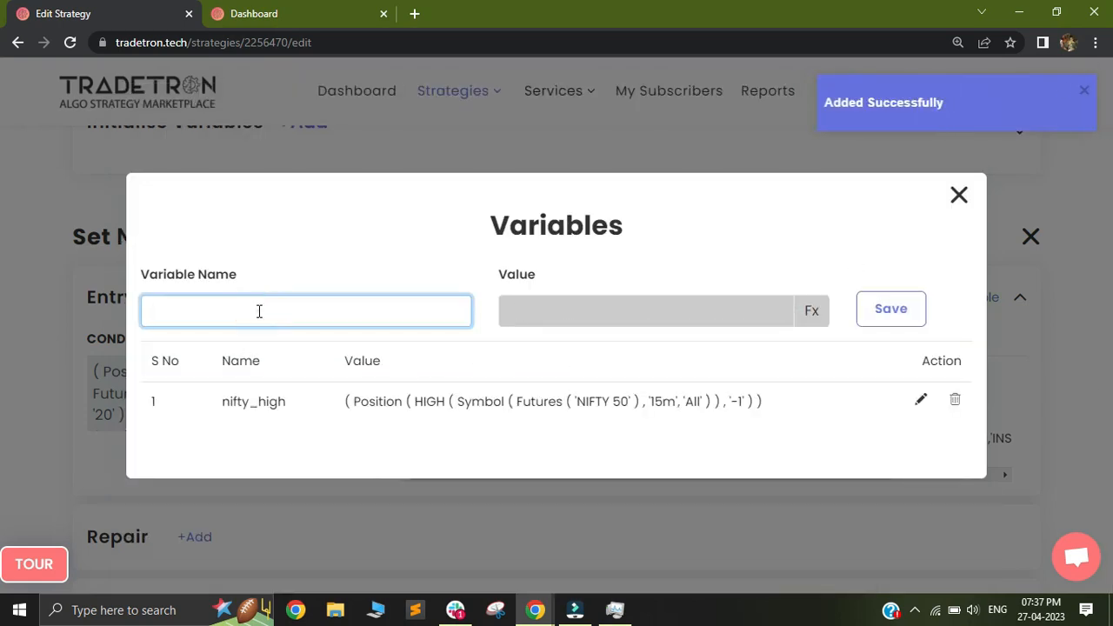
pyautogui.write('nifty_low')
pyautogui.click(811, 315)
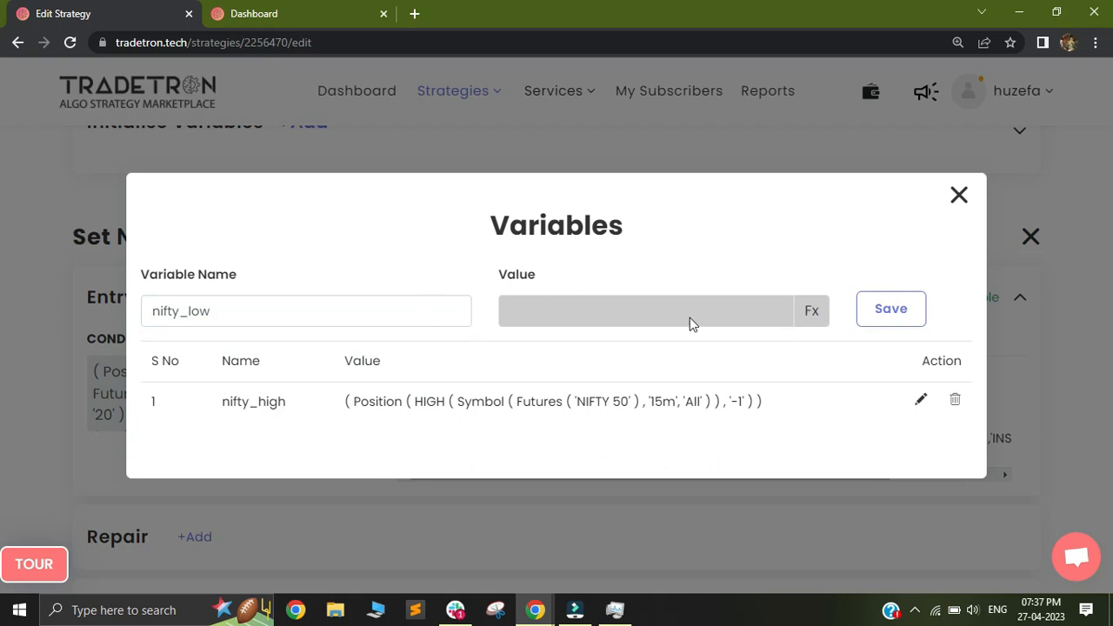
pyautogui.click(810, 311)
pyautogui.click(239, 233)
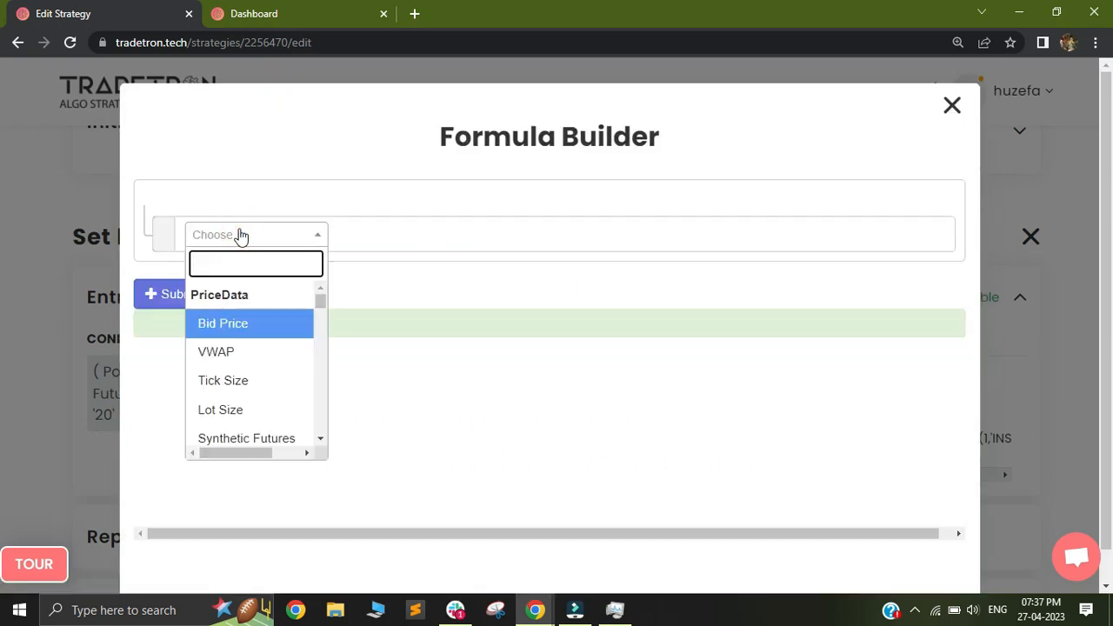
pyautogui.write('pos')
pyautogui.click(276, 325)
# Step: Set the nifty_low Position keyword's series to LOW and its position to -1
pyautogui.click(466, 278)
pyautogui.write('low')
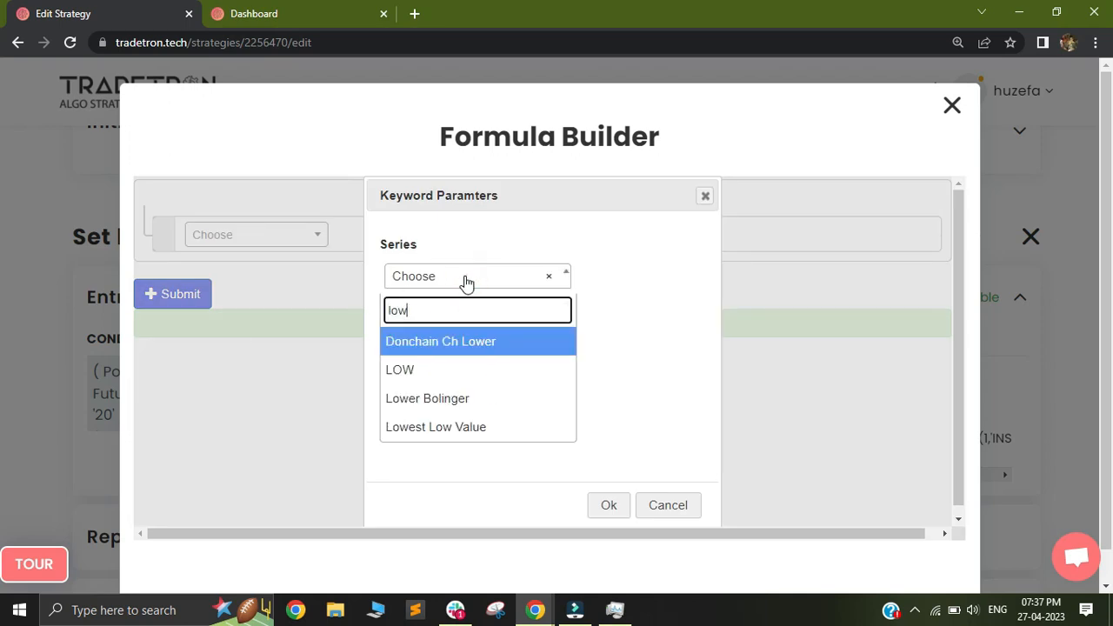
pyautogui.click(435, 371)
pyautogui.press('BackSpace')
pyautogui.write('-1')
pyautogui.click(607, 504)
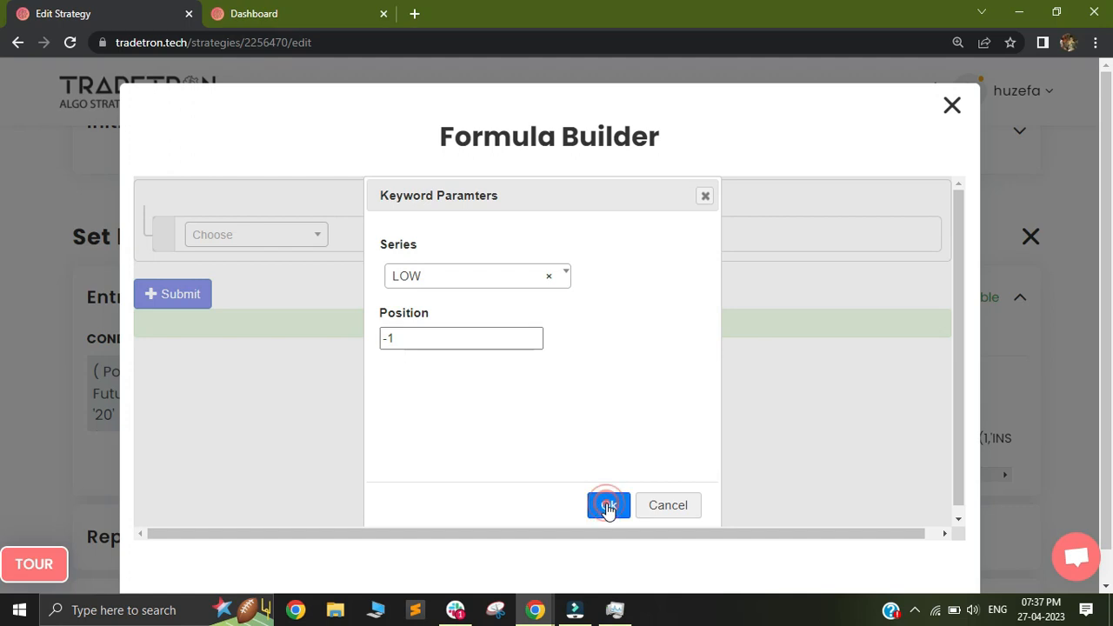
# Step: Set the LOW series symbol to a Futures underlying with 15m candles
pyautogui.click(391, 253)
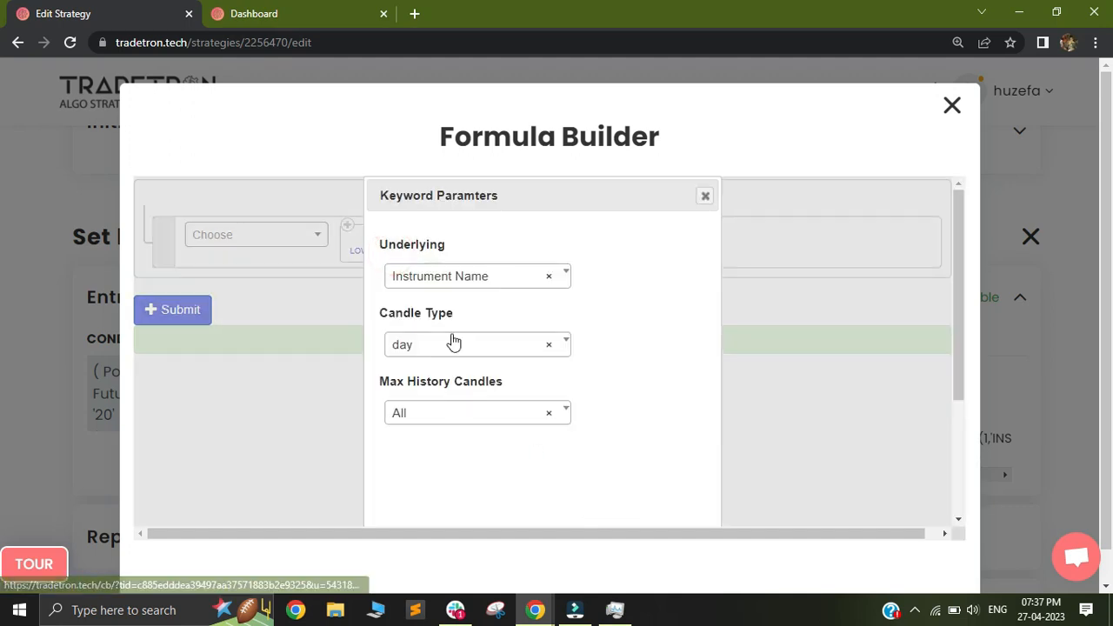
pyautogui.click(453, 332)
pyautogui.write('15')
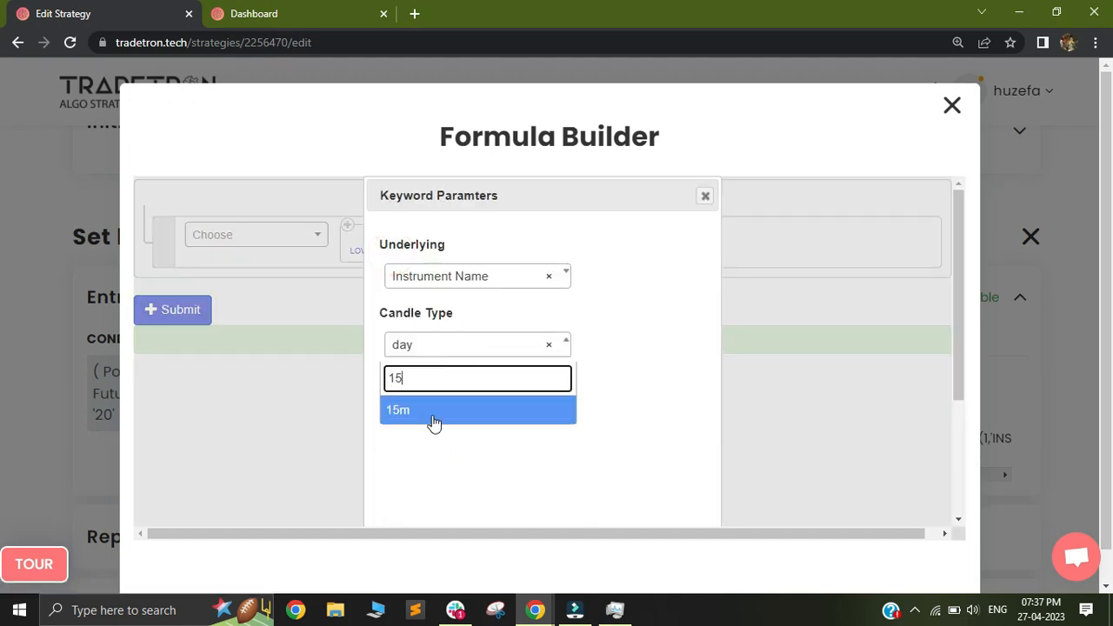
pyautogui.click(434, 423)
pyautogui.click(454, 277)
pyautogui.click(440, 350)
pyautogui.moveTo(955, 328); pyautogui.dragTo(957, 479)
pyautogui.click(609, 496)
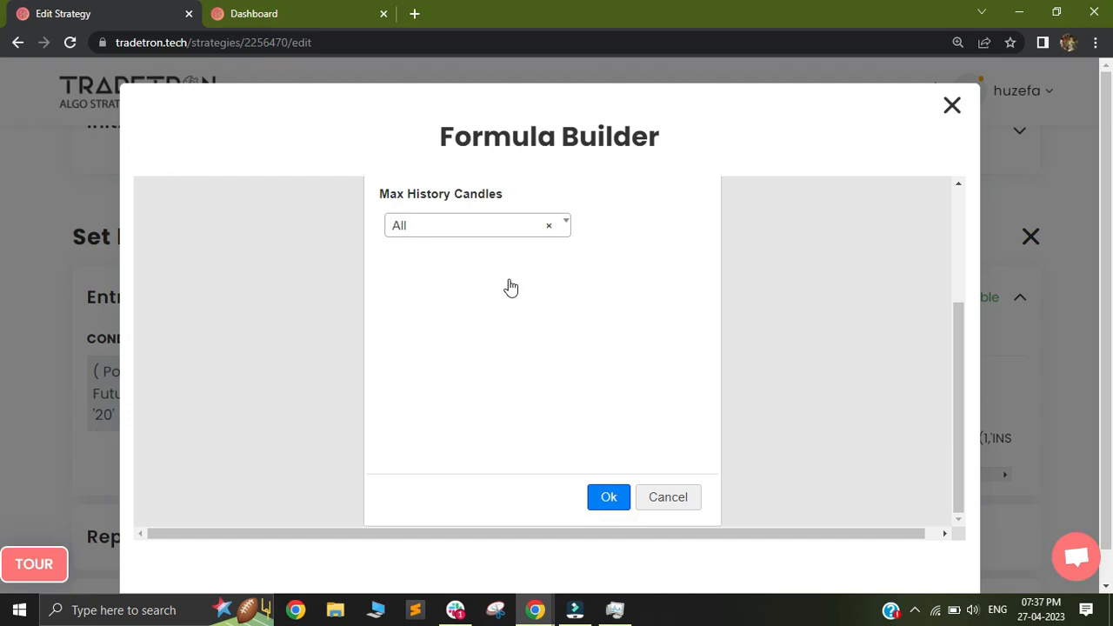
# Step: Set the underlying of the Futures keyword in the nifty_low formula to NIFTY 50
pyautogui.click(427, 261)
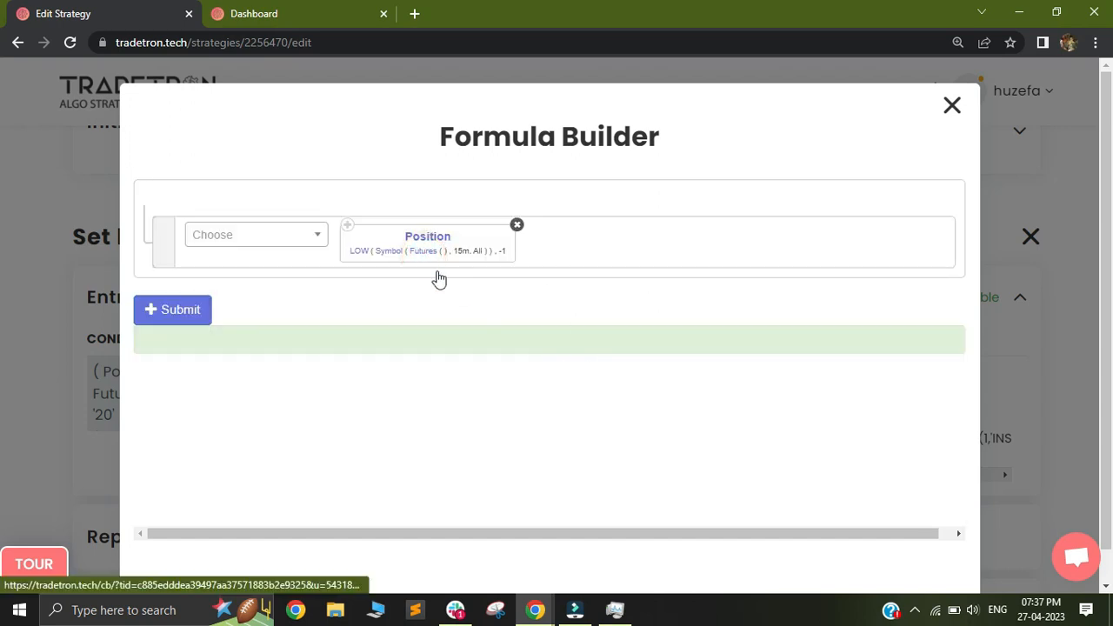
pyautogui.click(468, 288)
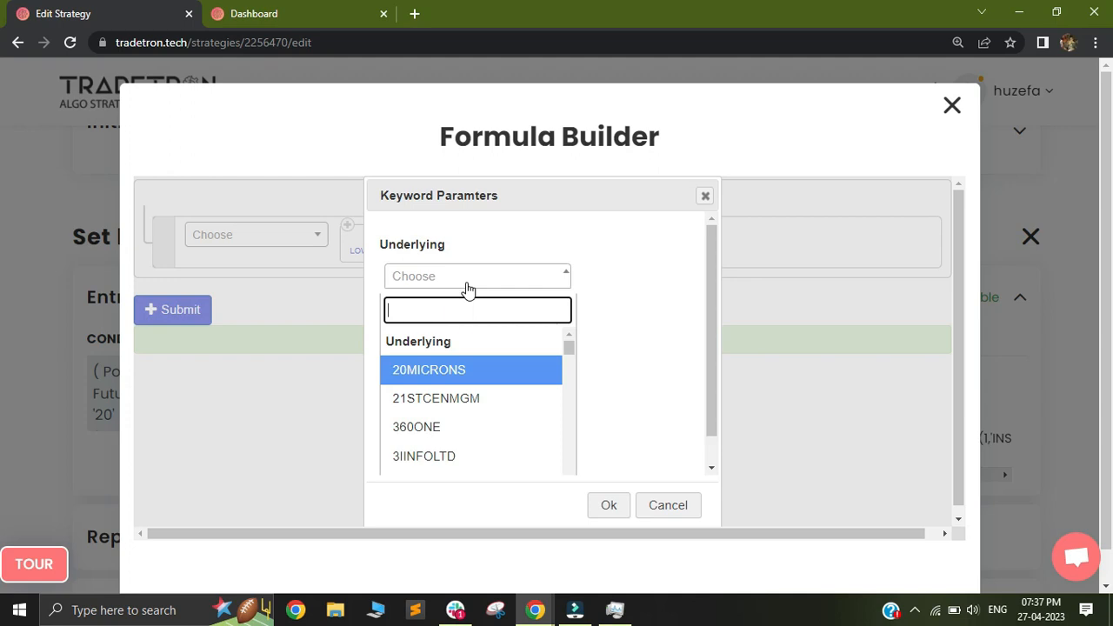
pyautogui.write('nifty')
pyautogui.press('Return')
pyautogui.press('Tab')
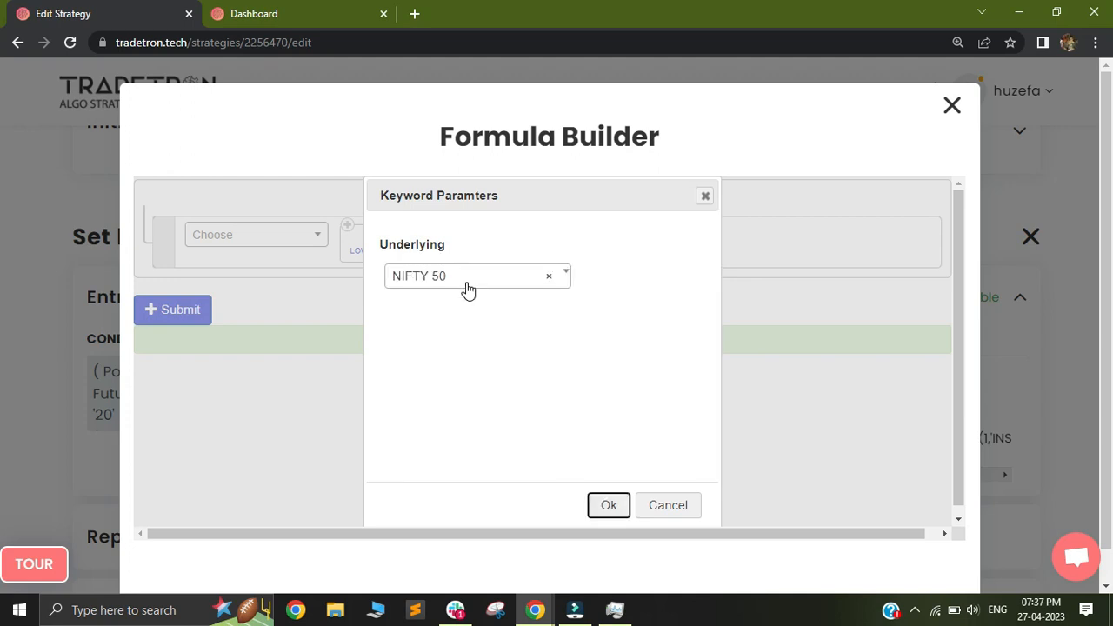
pyautogui.press('Return')
# Step: Submit the nifty_low formula, save the variable and close the Entry runtime variables
pyautogui.click(178, 317)
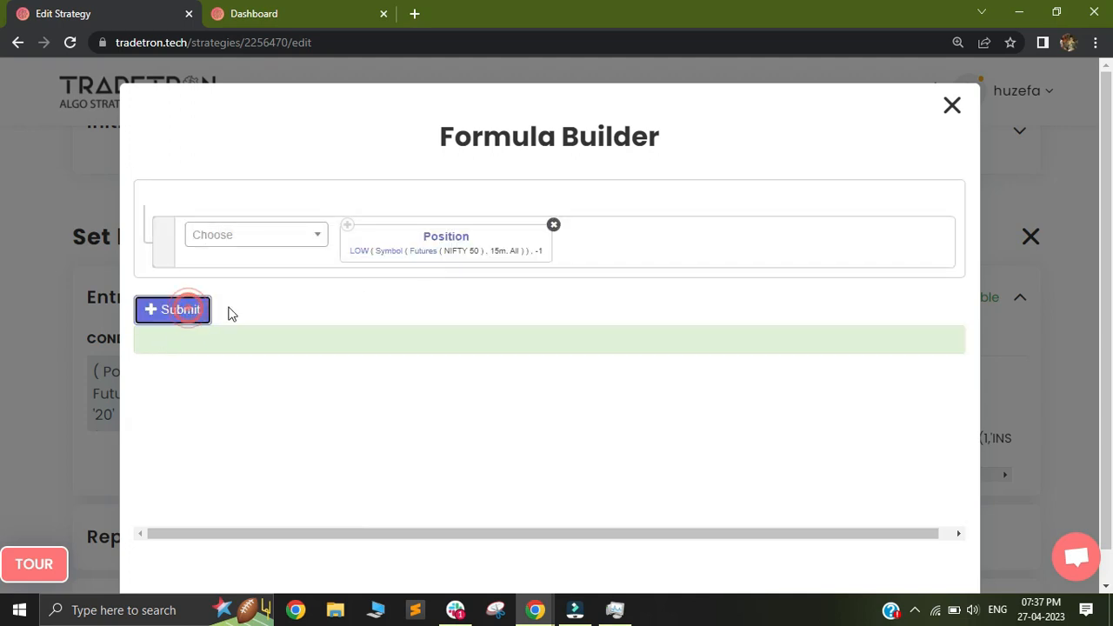
pyautogui.click(951, 111)
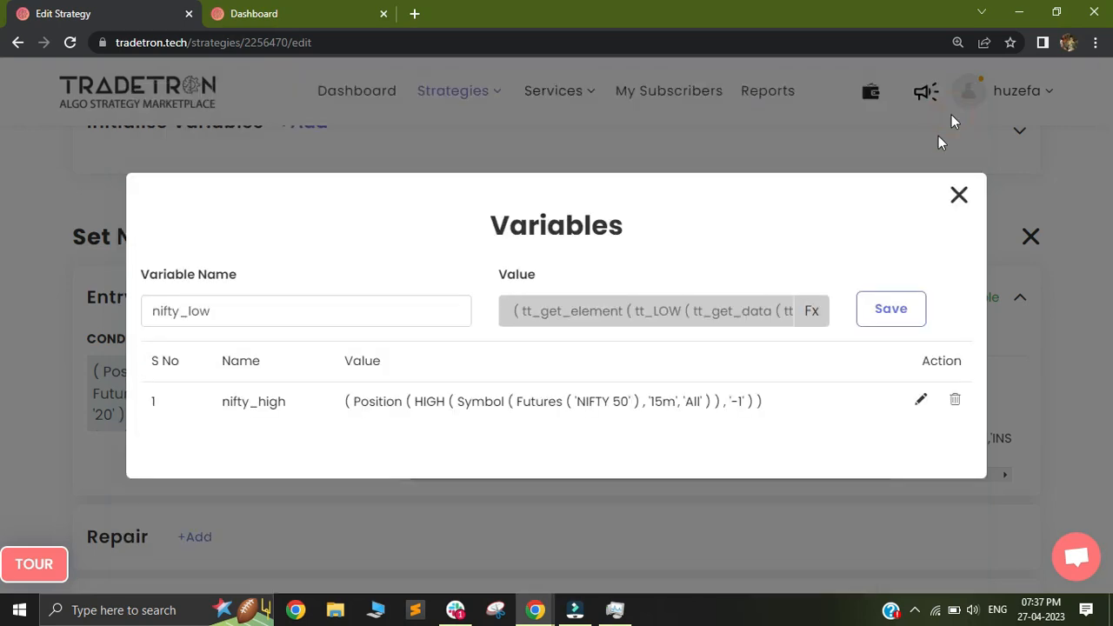
pyautogui.click(887, 303)
pyautogui.click(959, 177)
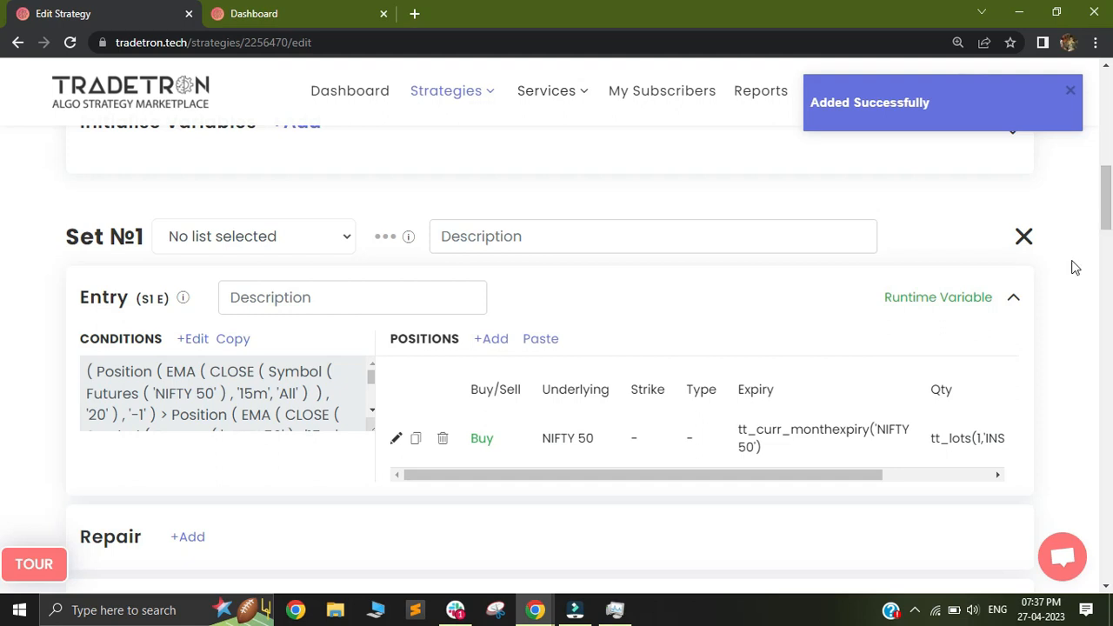
# Step: Open the Set 1 Exit conditions and examine the variable name in the first condition's Get Runtime keyword
pyautogui.scroll(-2, 4, 209)
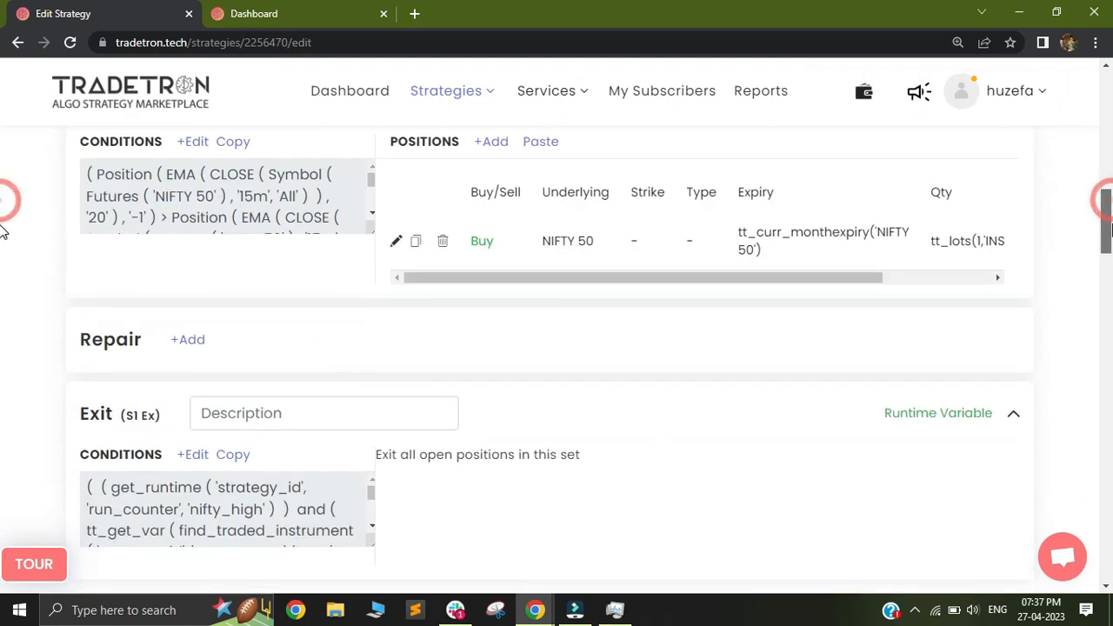
pyautogui.click(193, 456)
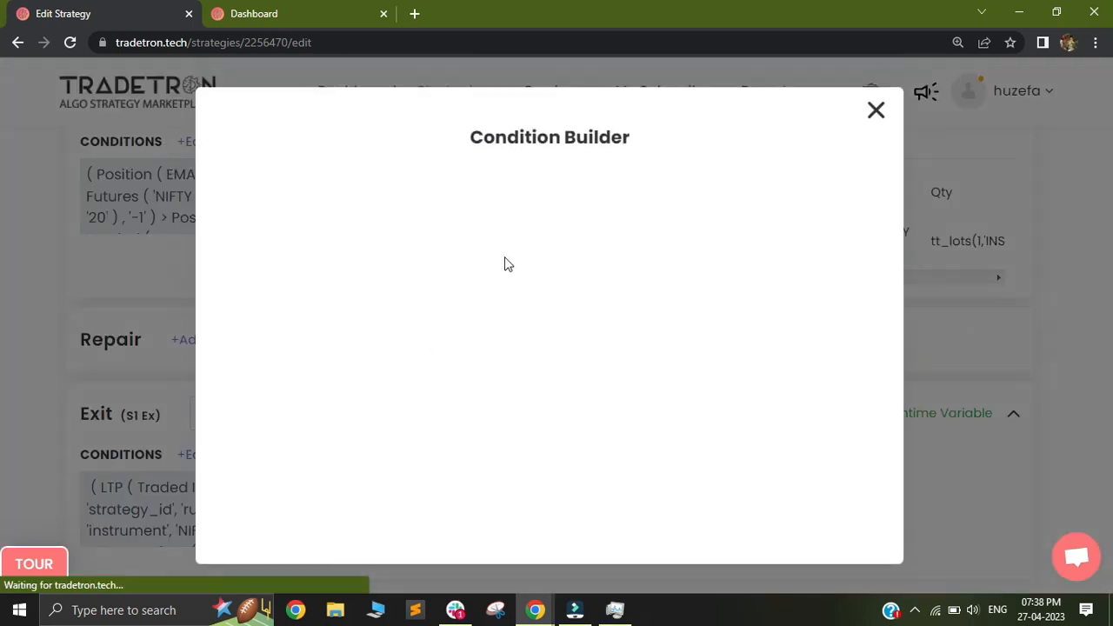
pyautogui.click(558, 328)
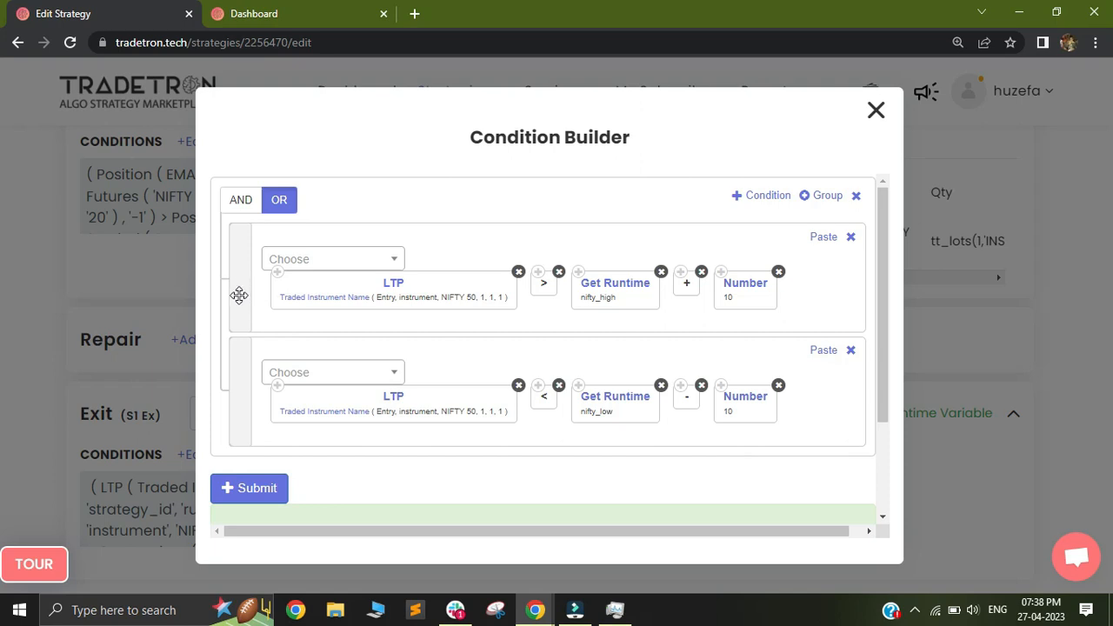
pyautogui.moveTo(239, 300); pyautogui.dragTo(244, 306)
pyautogui.click(611, 285)
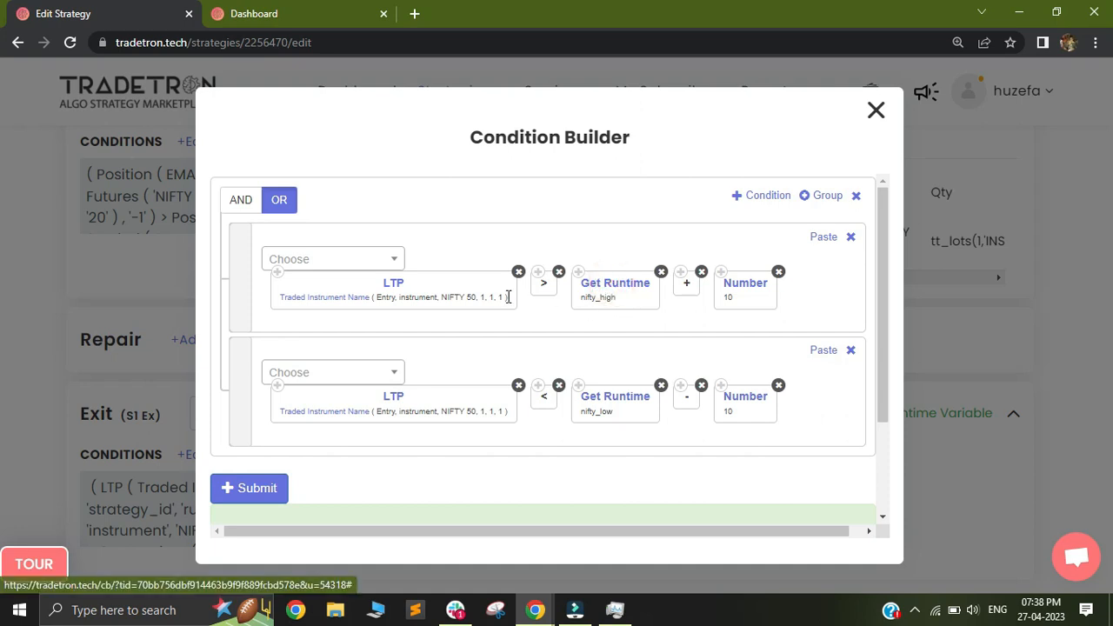
pyautogui.moveTo(457, 265); pyautogui.dragTo(382, 268)
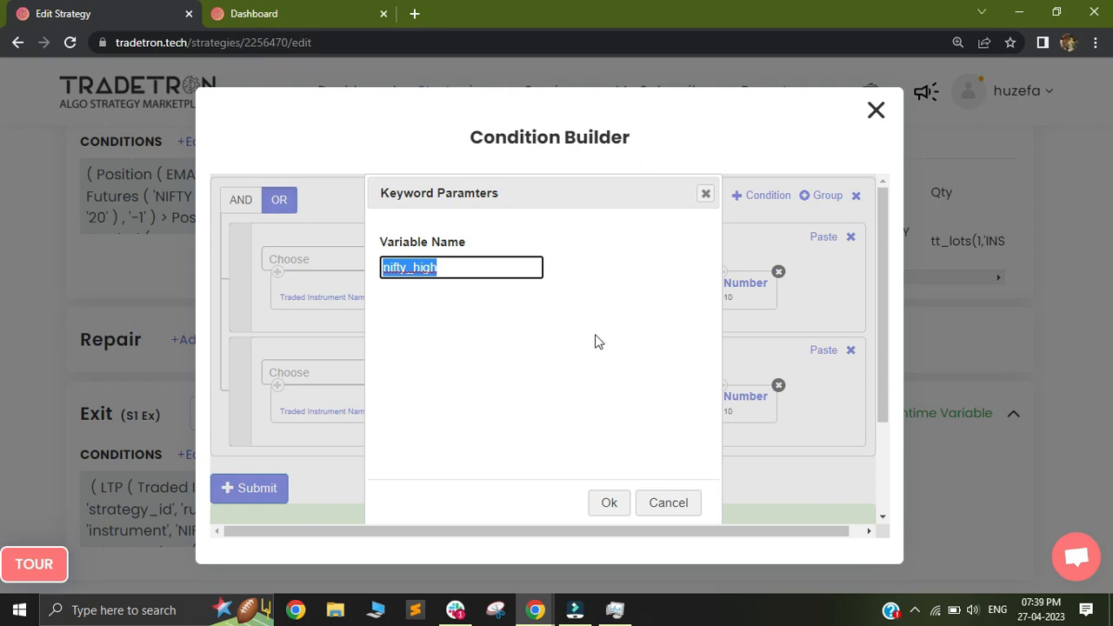
pyautogui.click(435, 273)
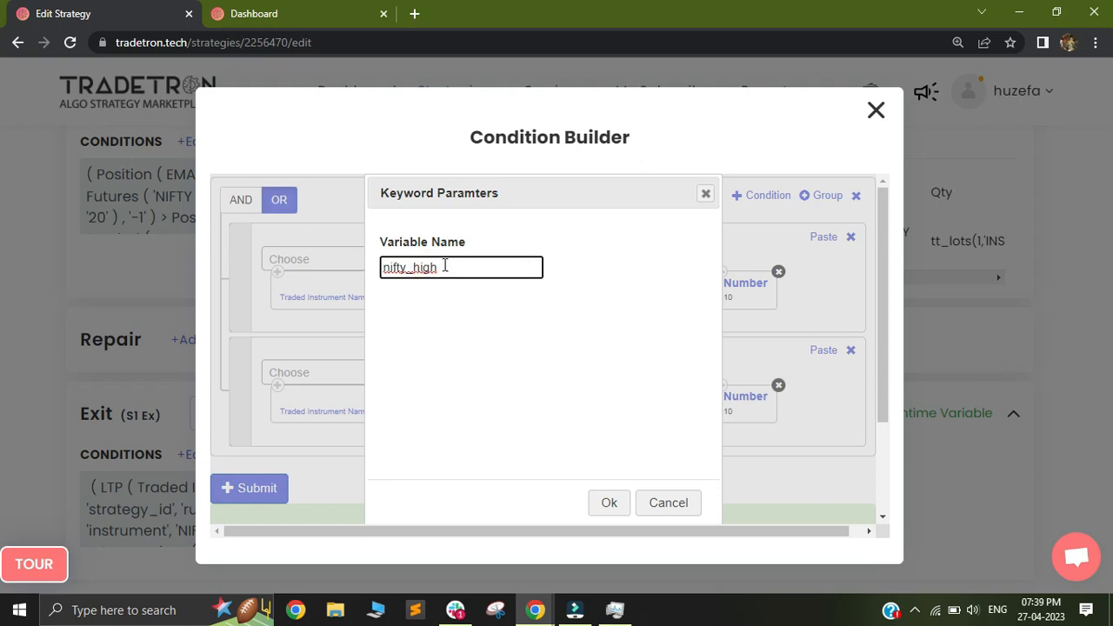
pyautogui.click(609, 505)
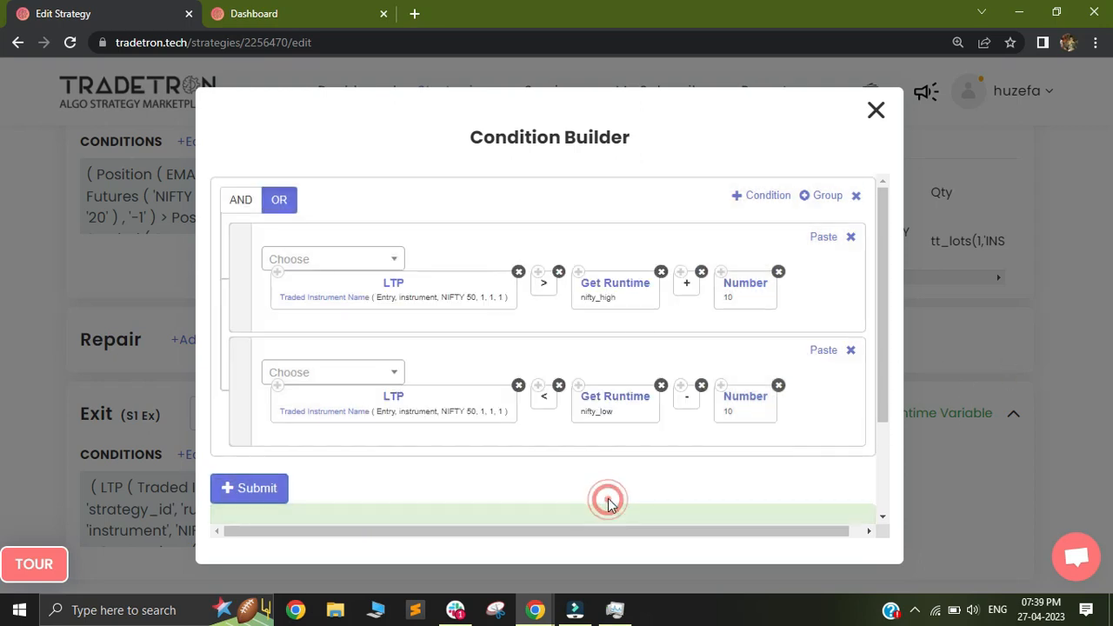
pyautogui.click(757, 199)
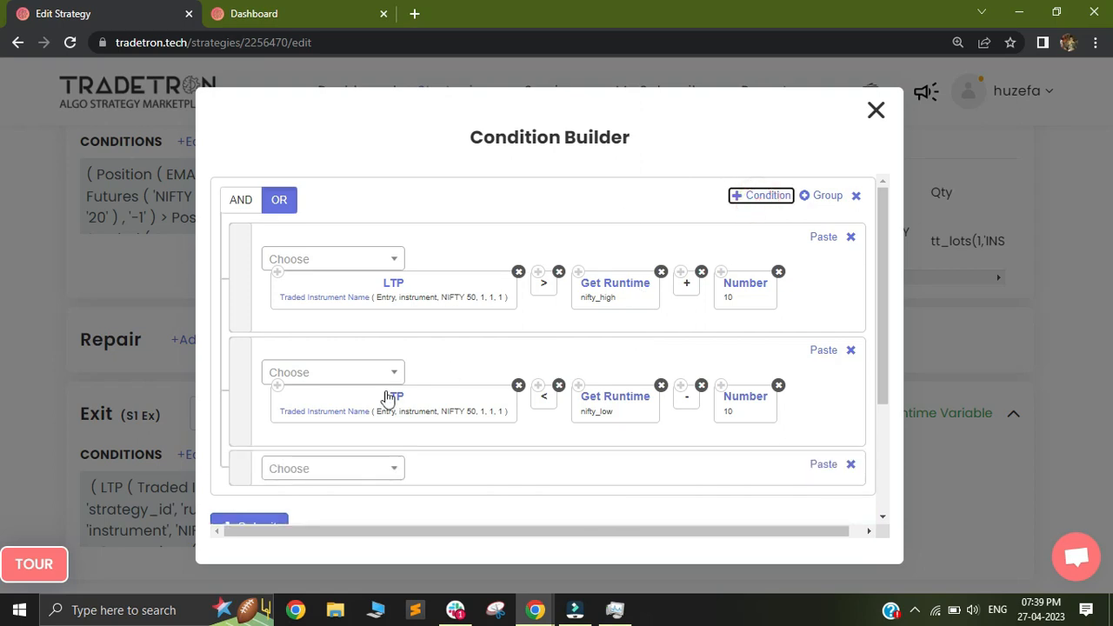
pyautogui.click(368, 469)
pyautogui.write('get')
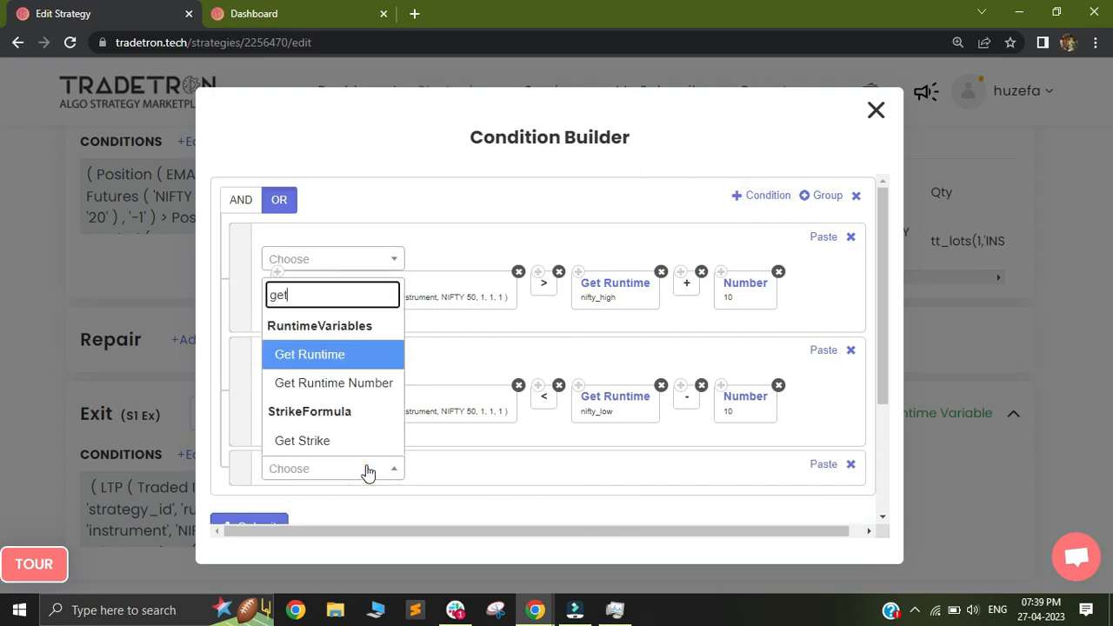
pyautogui.click(327, 355)
pyautogui.click(430, 269)
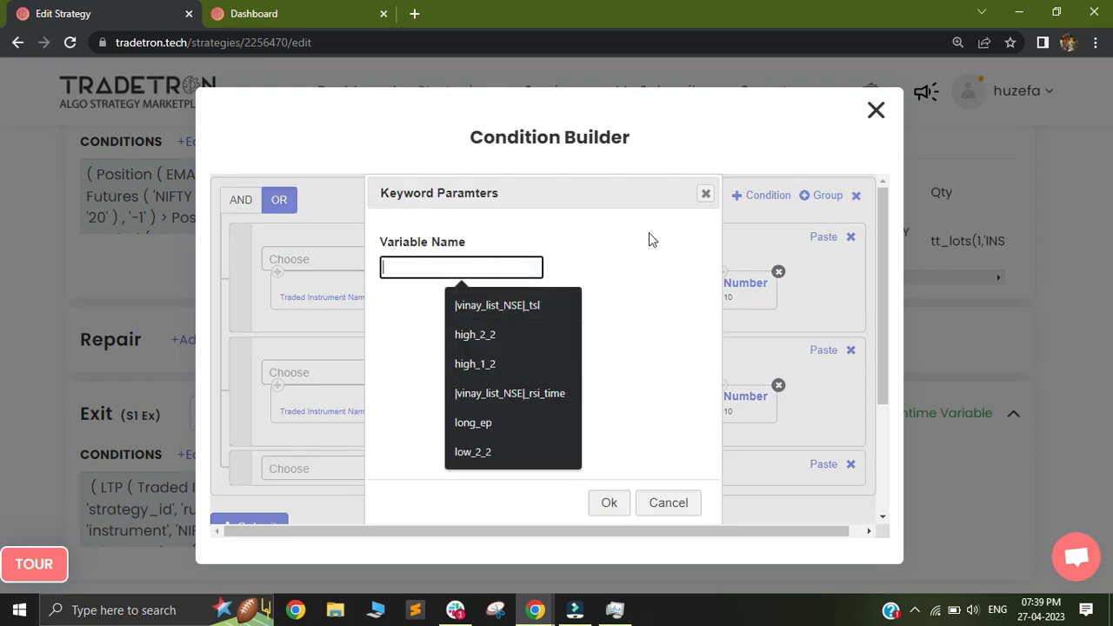
pyautogui.click(706, 194)
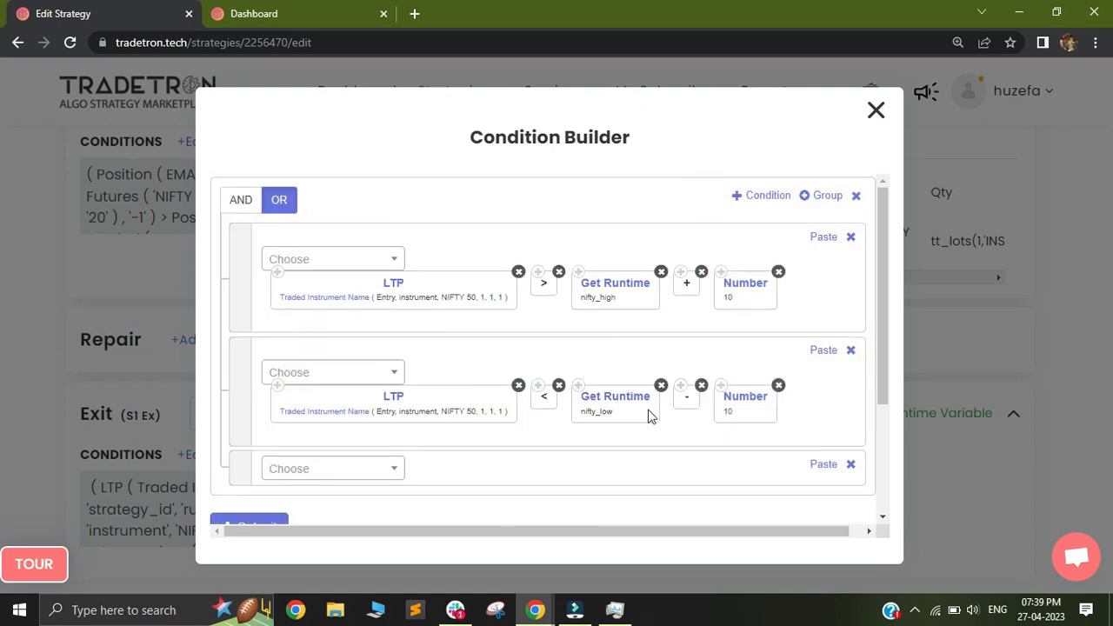
pyautogui.click(851, 465)
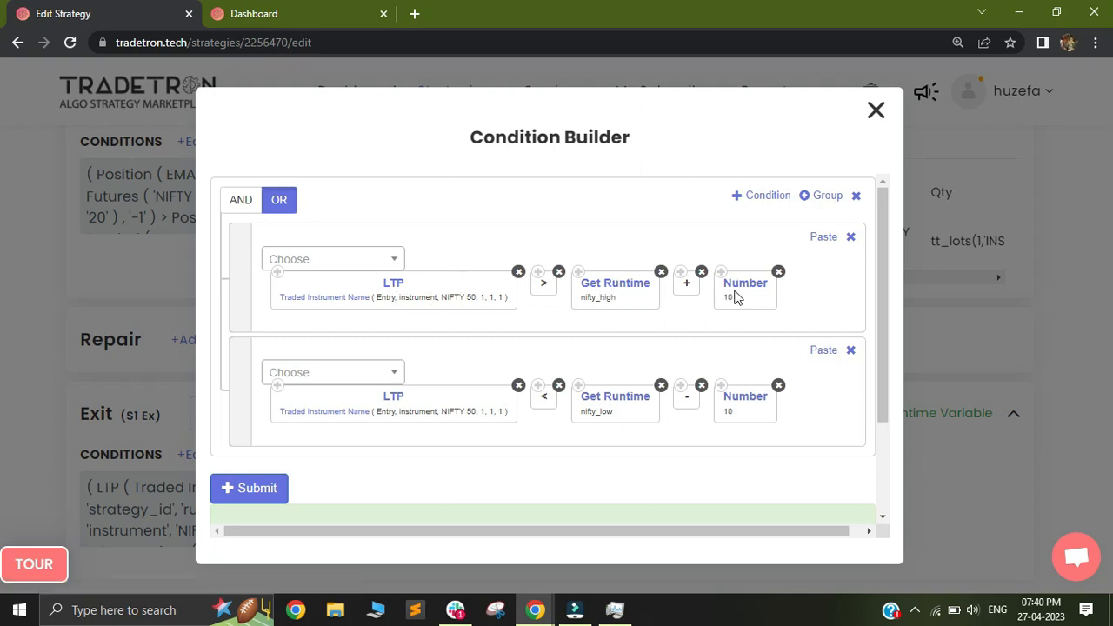
# Step: Add a group to the Exit conditions and paste a copy of the nifty_high Get Runtime keyword into it
pyautogui.click(825, 197)
pyautogui.moveTo(887, 323); pyautogui.dragTo(883, 381)
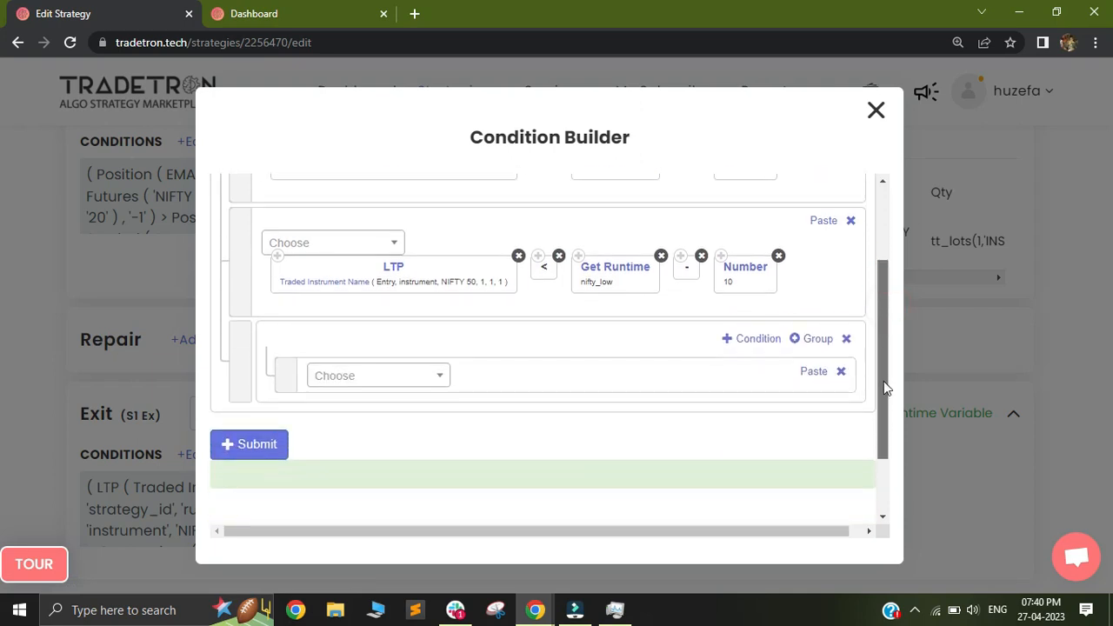
pyautogui.moveTo(885, 310); pyautogui.dragTo(886, 260)
pyautogui.click(577, 232)
pyautogui.click(804, 462)
# Step: Move the LTP > nifty_high + 10 condition into the nifty_high group, joined by AND, and delete the empty condition row
pyautogui.click(738, 430)
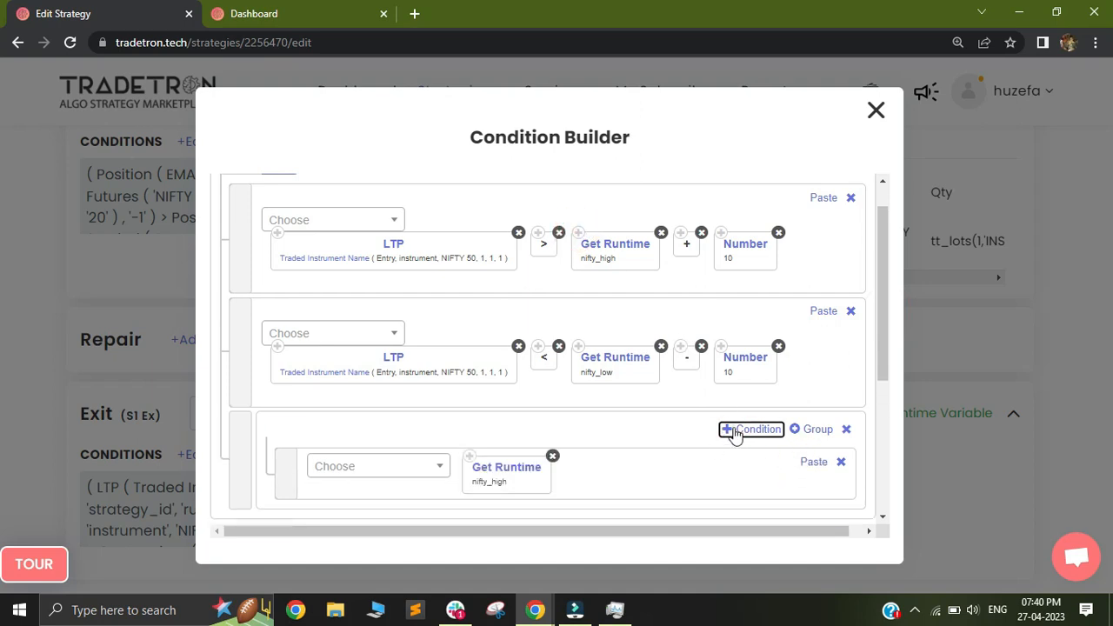
pyautogui.moveTo(249, 241); pyautogui.dragTo(386, 491)
pyautogui.moveTo(889, 350); pyautogui.dragTo(889, 391)
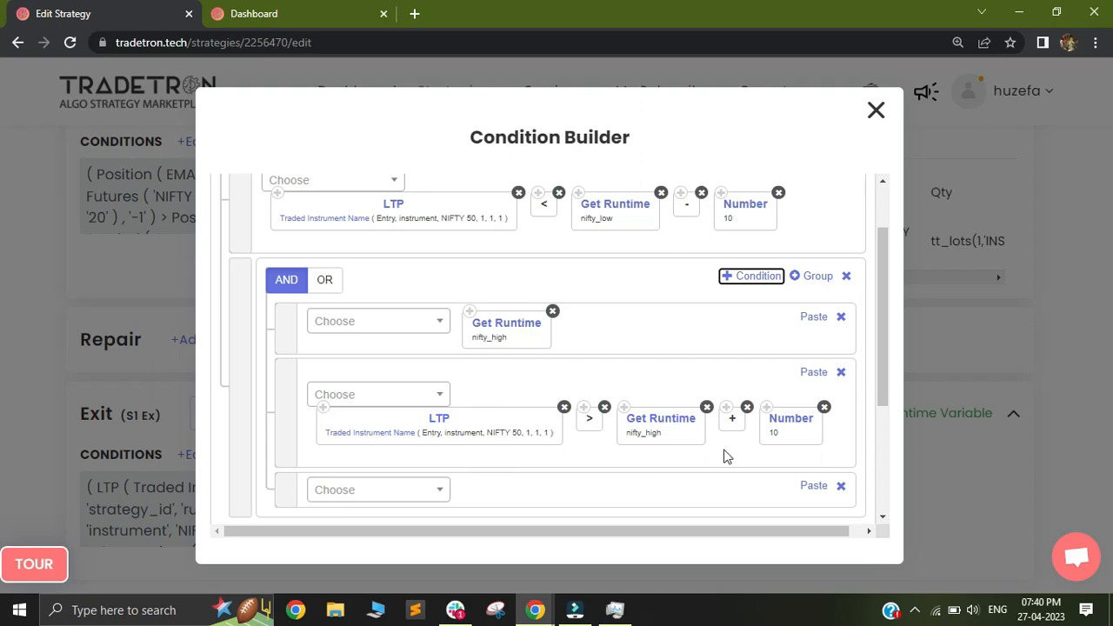
pyautogui.click(842, 488)
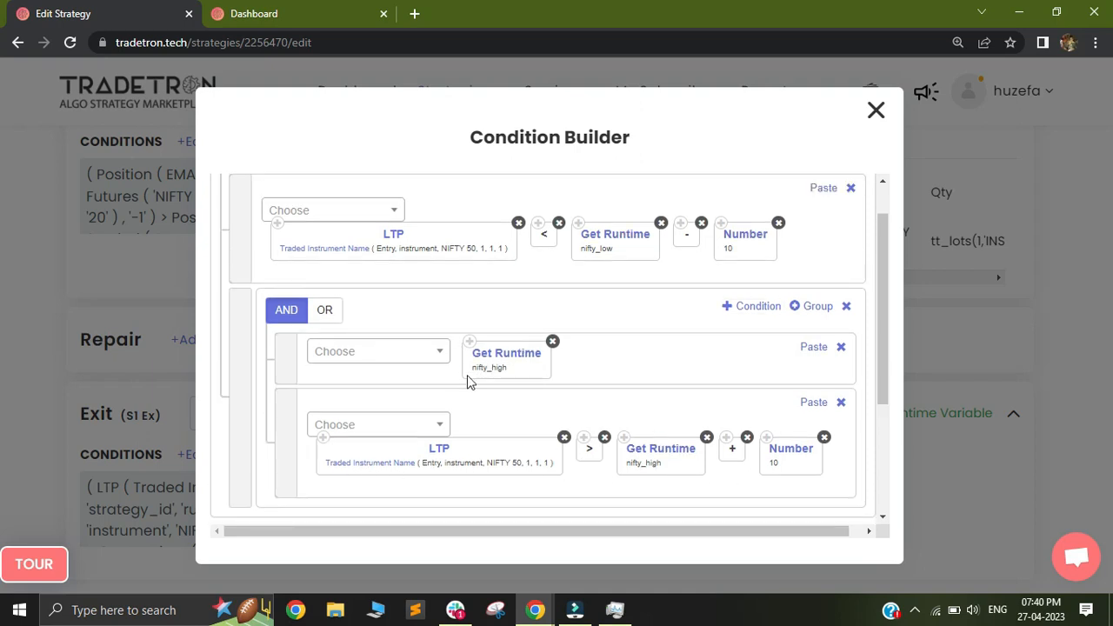
# Step: Add a second group to the Exit conditions and paste a copy of the nifty_low Get Runtime keyword into it
pyautogui.moveTo(885, 351); pyautogui.dragTo(896, 271)
pyautogui.click(827, 195)
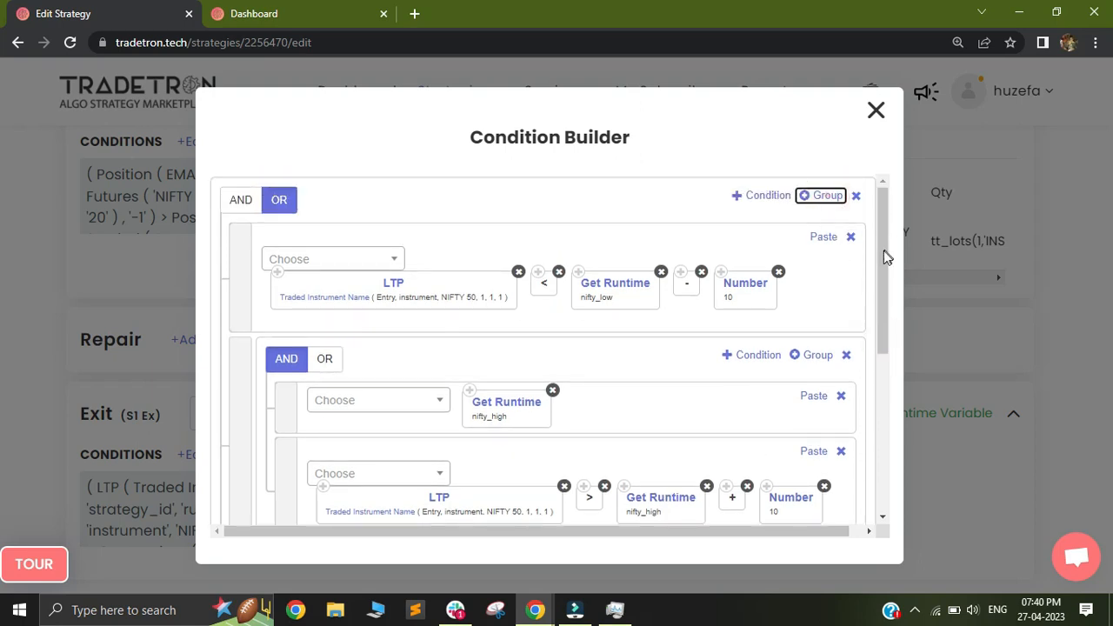
pyautogui.click(580, 272)
pyautogui.moveTo(885, 303); pyautogui.dragTo(886, 417)
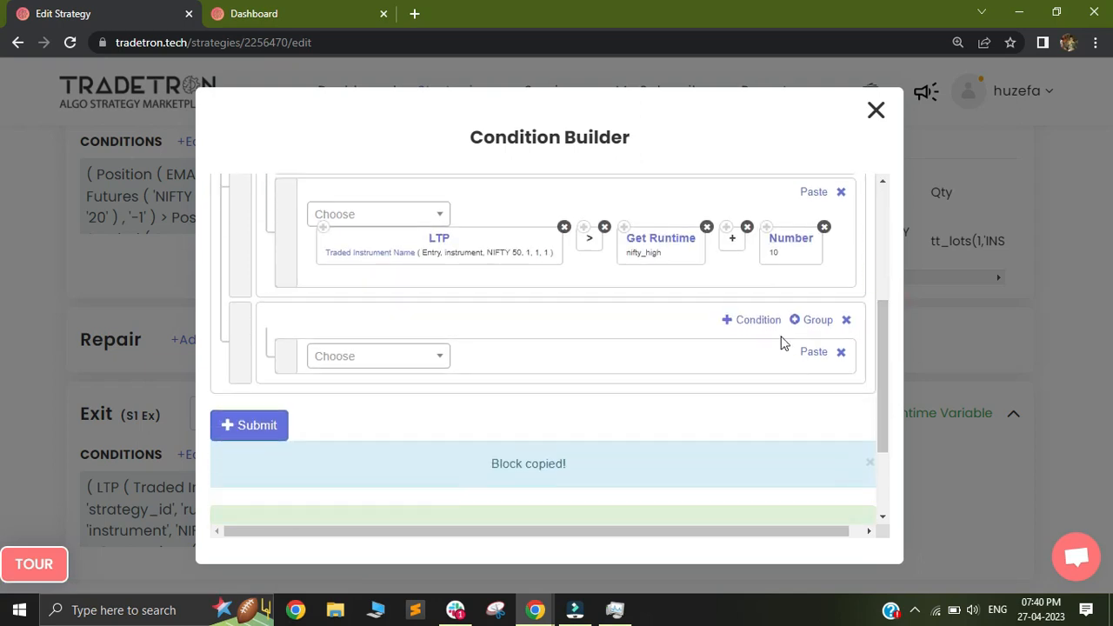
pyautogui.click(815, 354)
# Step: Move the LTP < nifty_low - 10 condition into the nifty_low group, joined by AND, and delete the empty condition row
pyautogui.click(740, 320)
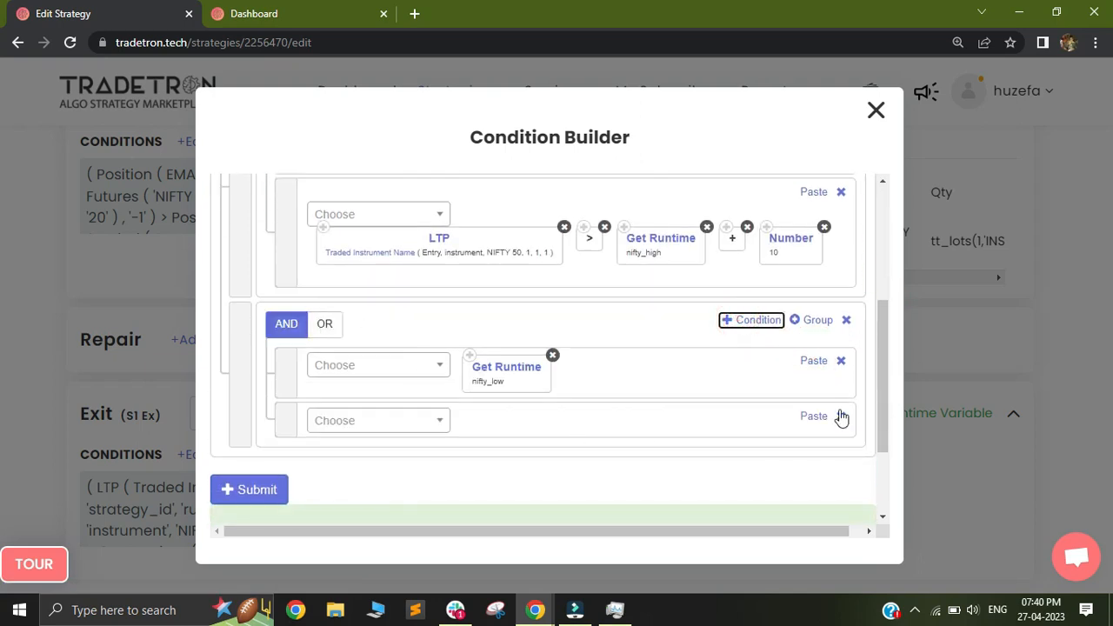
pyautogui.scroll(3, 878, 370)
pyautogui.moveTo(281, 273); pyautogui.dragTo(294, 315)
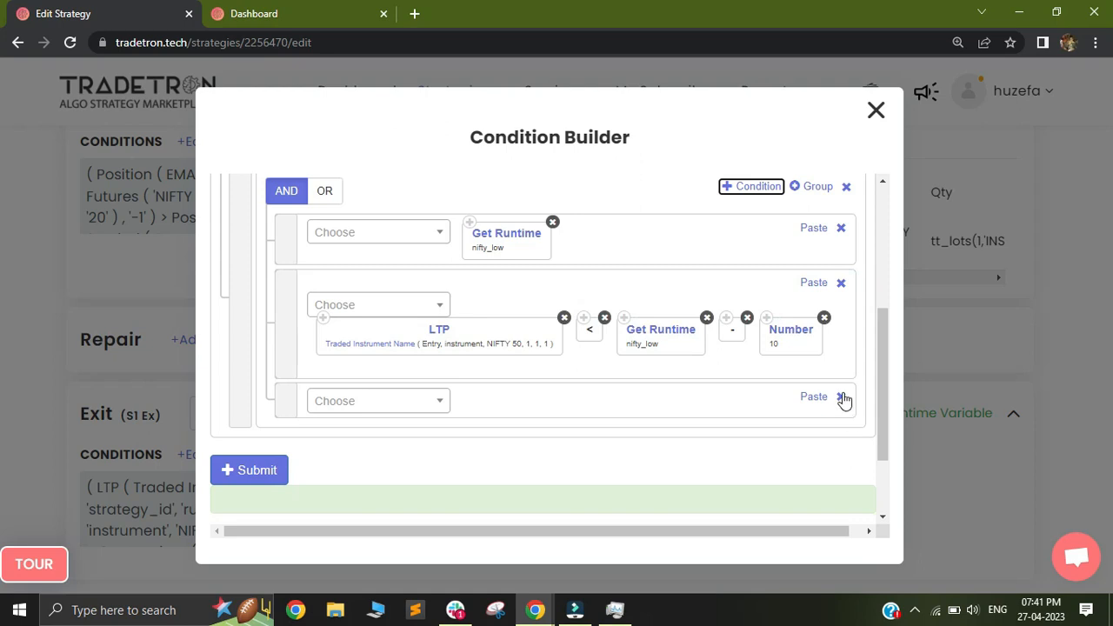
pyautogui.click(841, 397)
pyautogui.moveTo(883, 392); pyautogui.dragTo(862, 252)
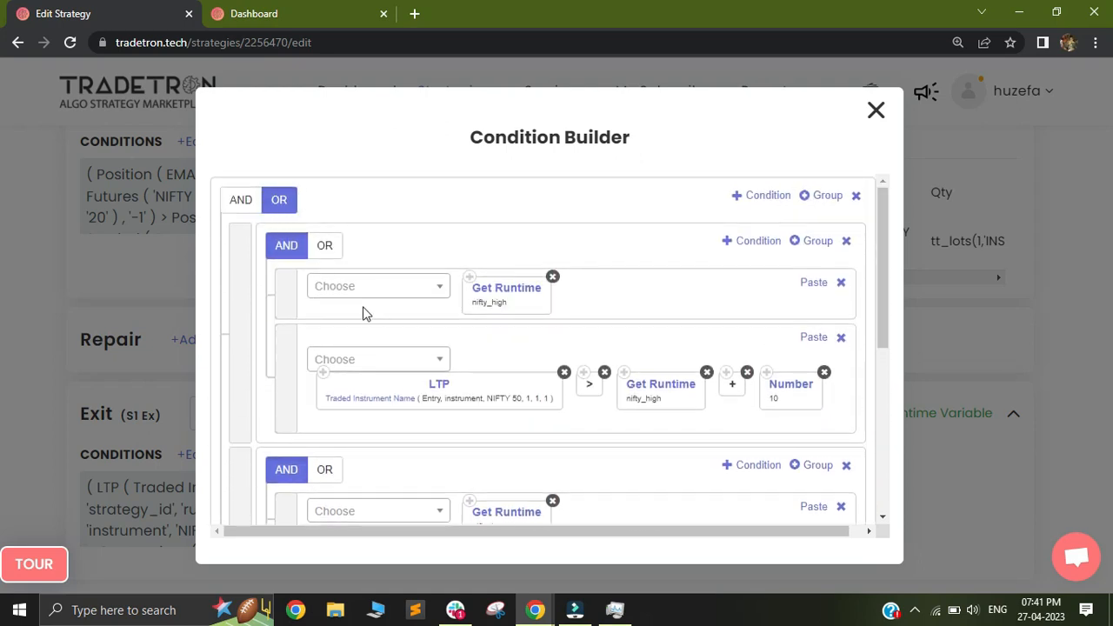
# Step: Review both AND groups, submit the Exit conditions and close the Condition Builder
pyautogui.moveTo(883, 299); pyautogui.dragTo(880, 322)
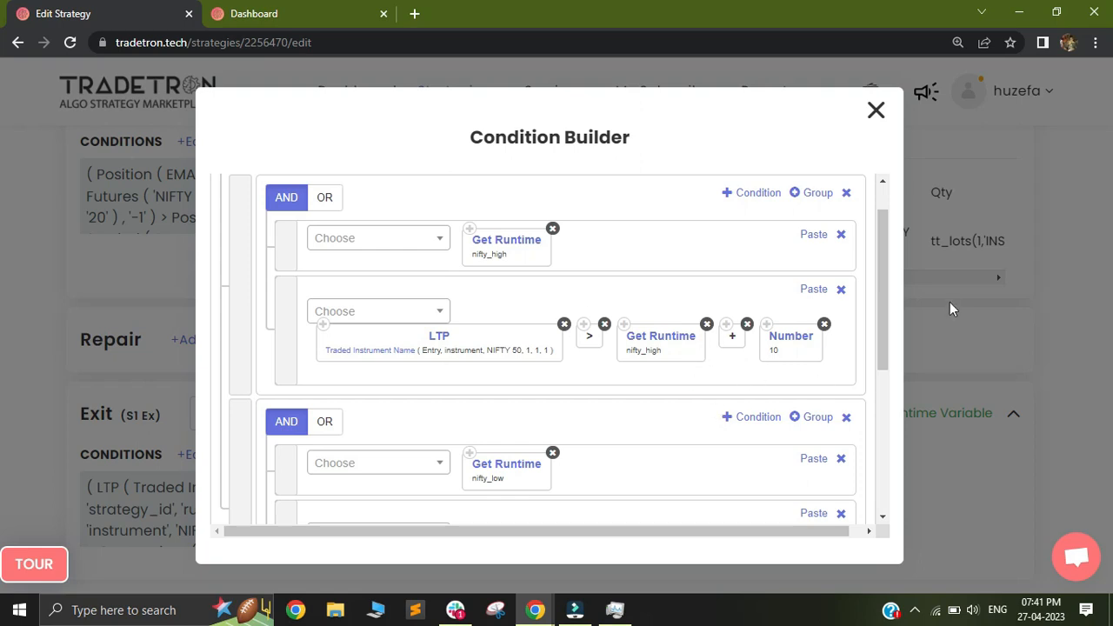
pyautogui.moveTo(884, 321); pyautogui.dragTo(880, 388)
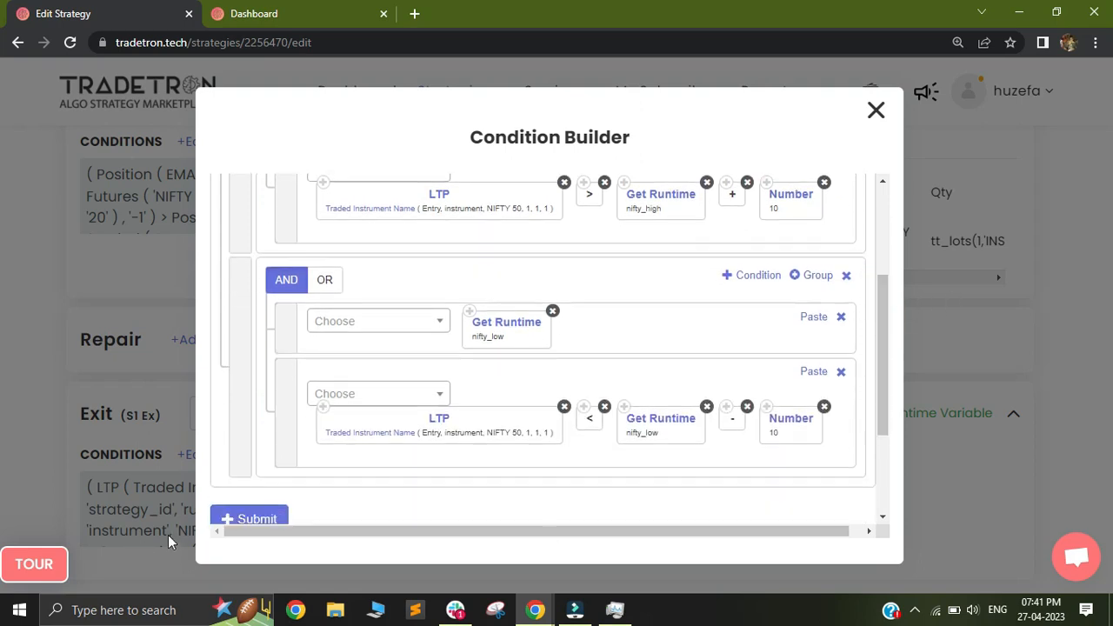
pyautogui.click(876, 113)
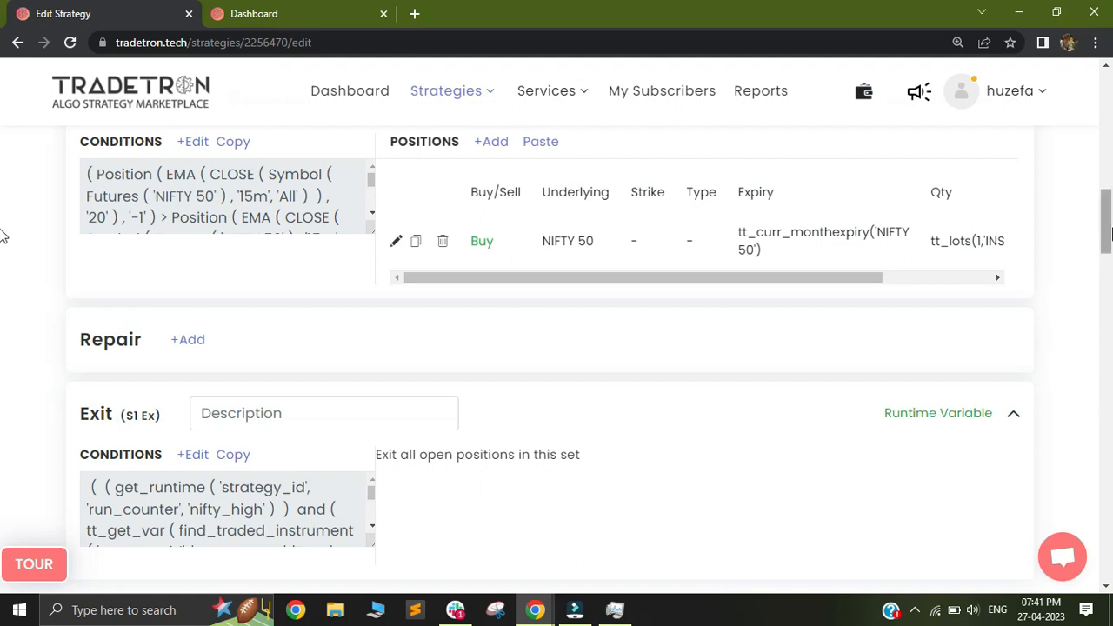
# Step: Review the Exit runtime variables, including the nifty_high name and reset formula, and close the dialogs without changes
pyautogui.scroll(1, 2, 228)
pyautogui.scroll(1, 3, 228)
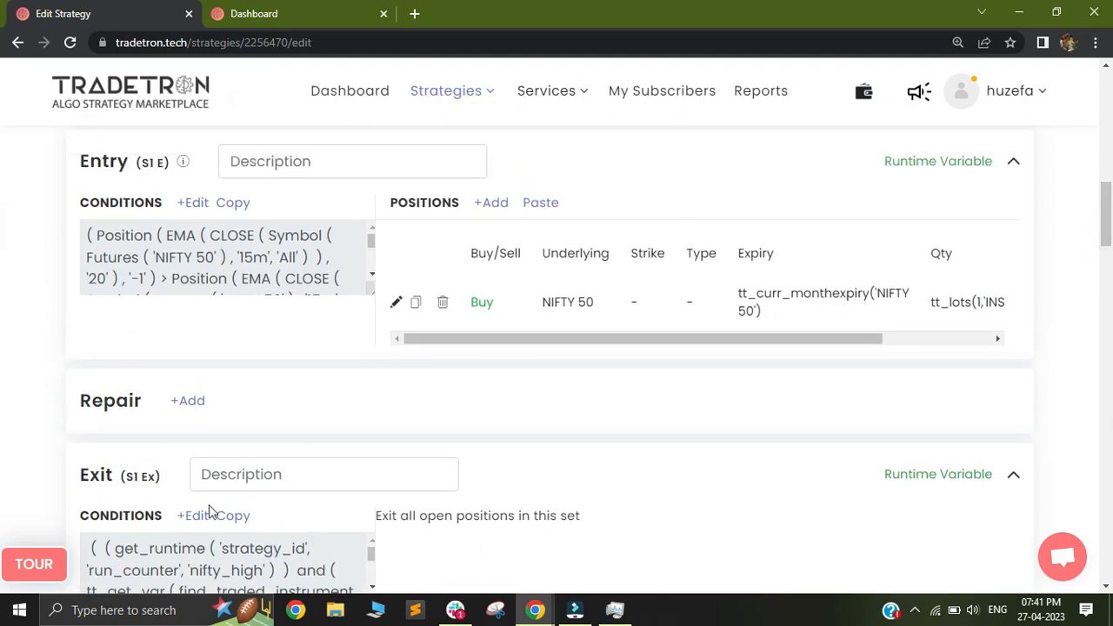
pyautogui.click(929, 476)
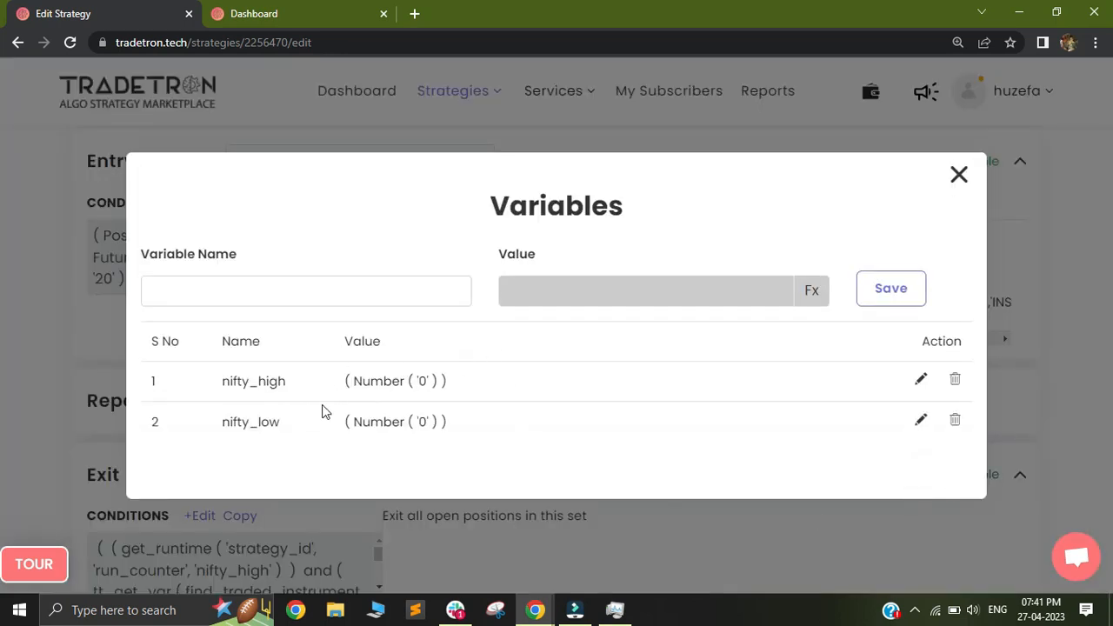
pyautogui.click(922, 381)
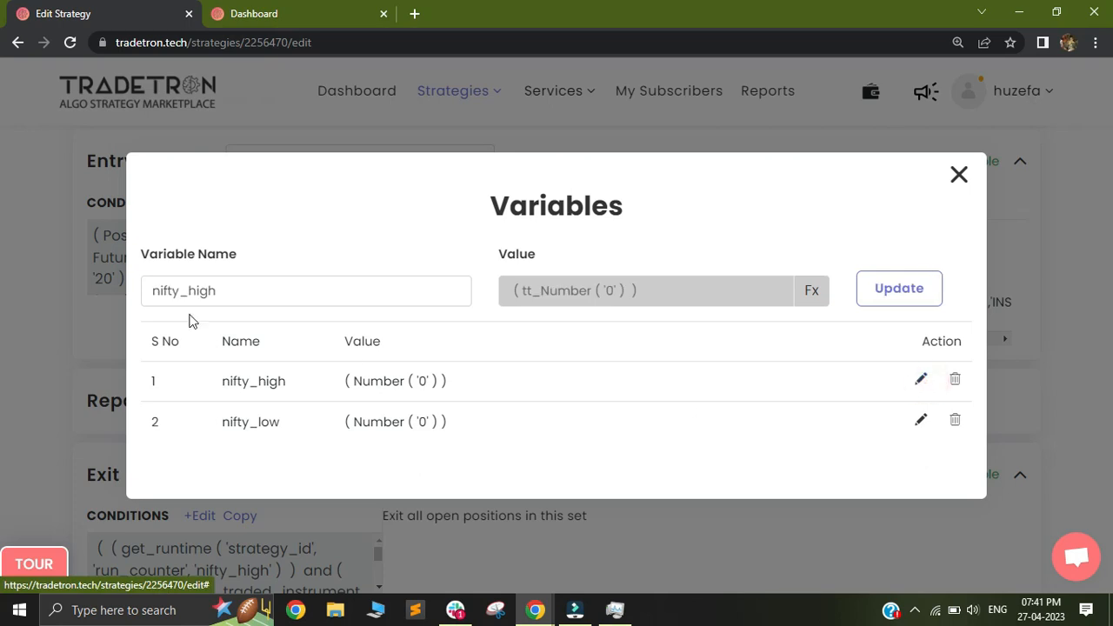
pyautogui.moveTo(241, 297); pyautogui.dragTo(137, 295)
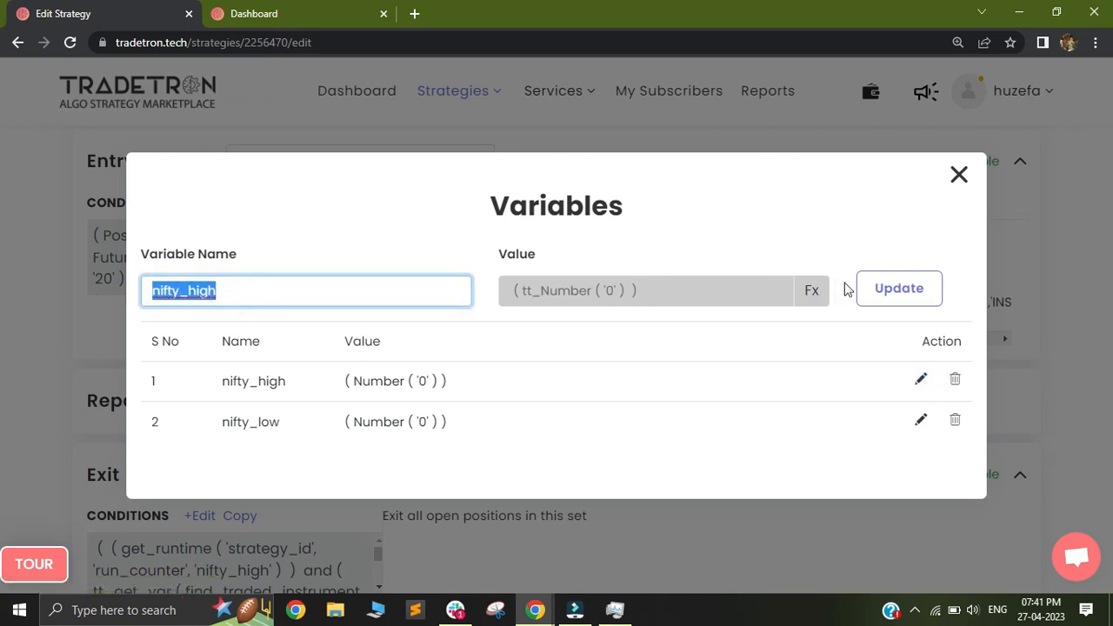
pyautogui.click(812, 290)
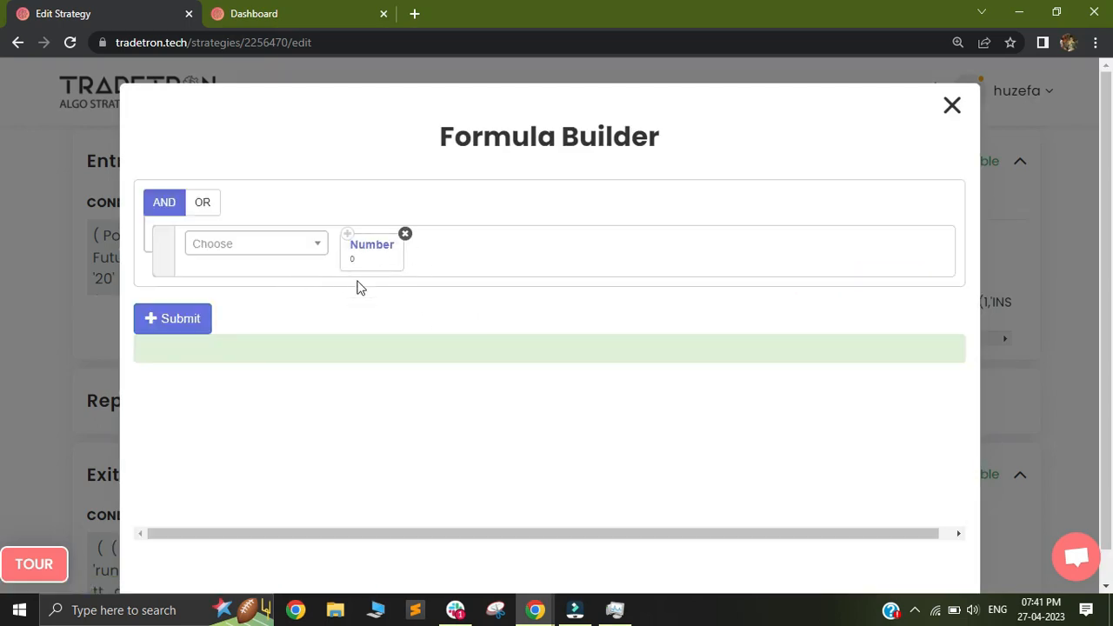
pyautogui.click(953, 106)
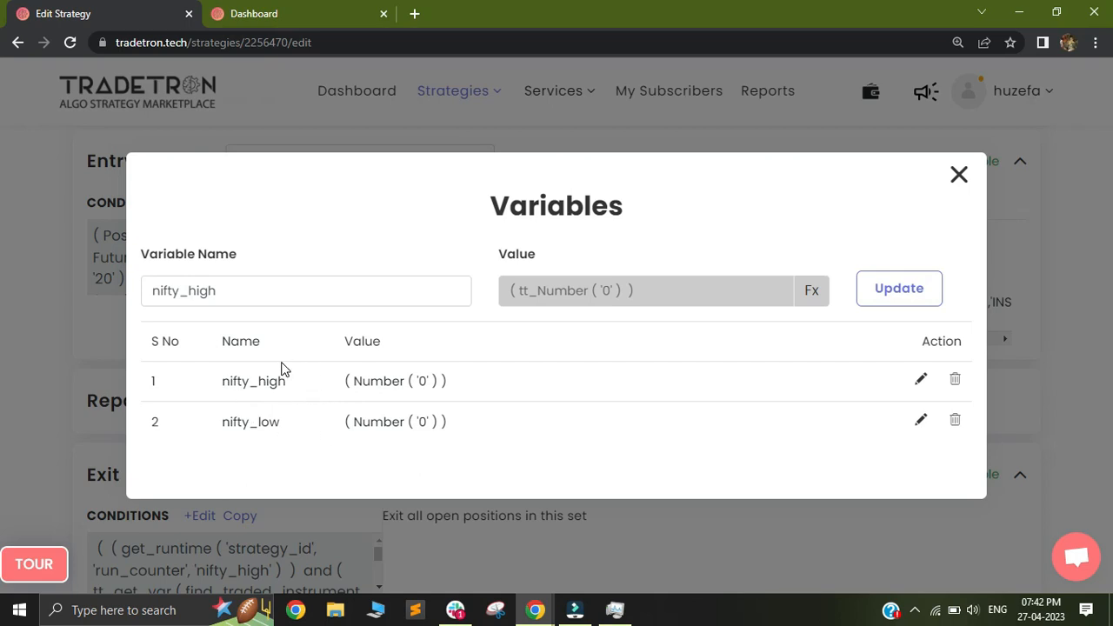
pyautogui.click(958, 175)
pyautogui.moveTo(132, 161); pyautogui.dragTo(182, 209)
pyautogui.moveTo(385, 201); pyautogui.dragTo(462, 210)
pyautogui.moveTo(820, 179); pyautogui.dragTo(947, 162)
pyautogui.moveTo(853, 167); pyautogui.dragTo(988, 171)
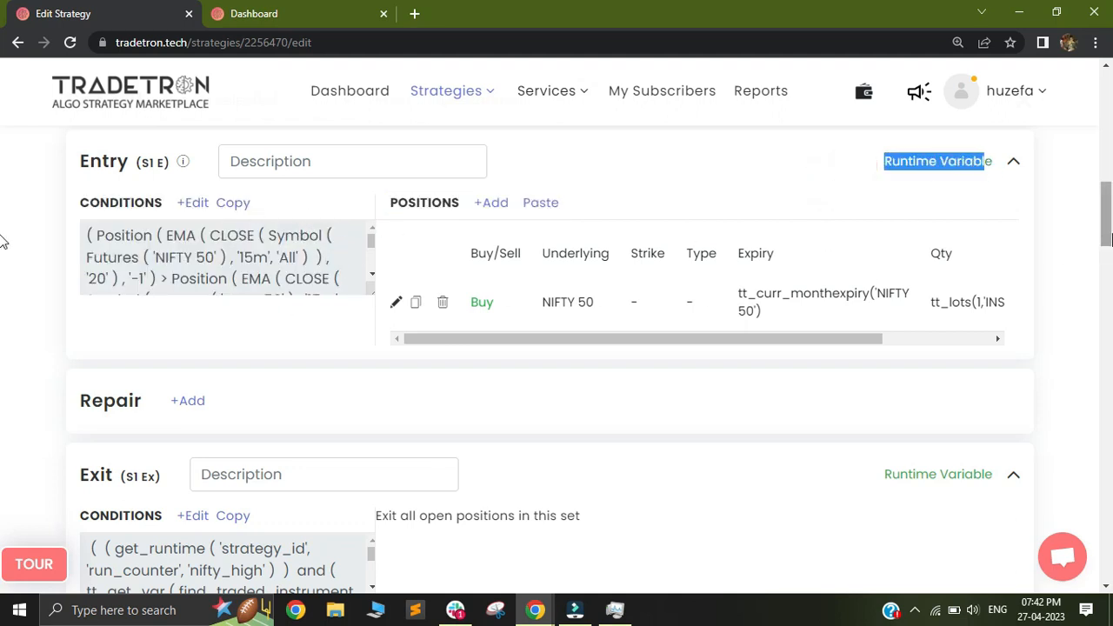
# Step: Assign the FnO list to Set №1
pyautogui.scroll(1, 2, 226)
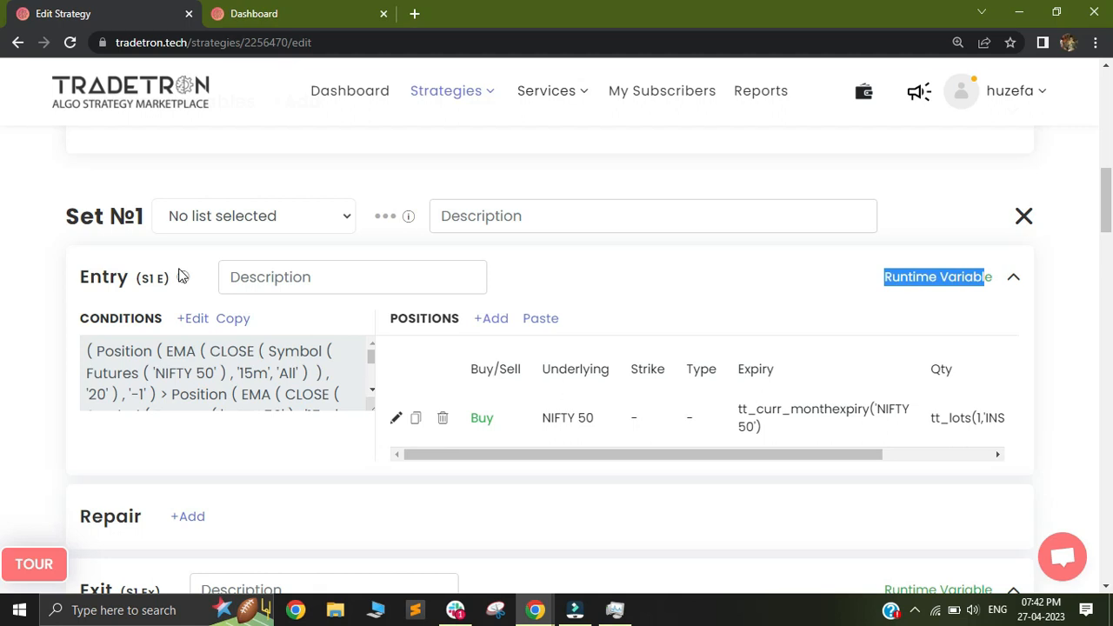
pyautogui.click(228, 219)
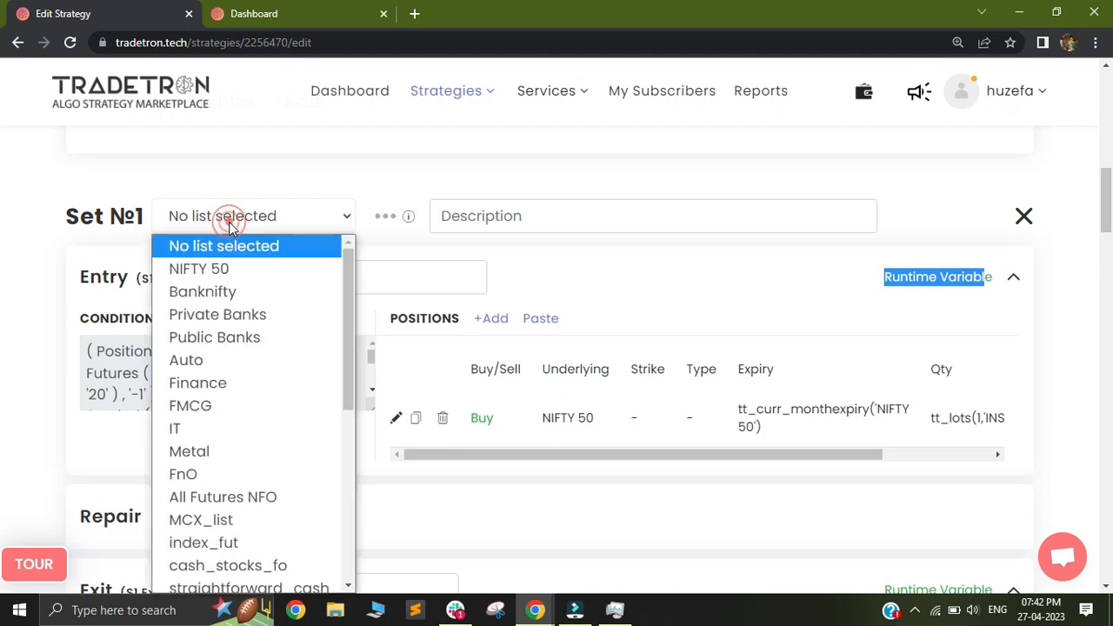
pyautogui.moveTo(344, 344); pyautogui.dragTo(344, 387)
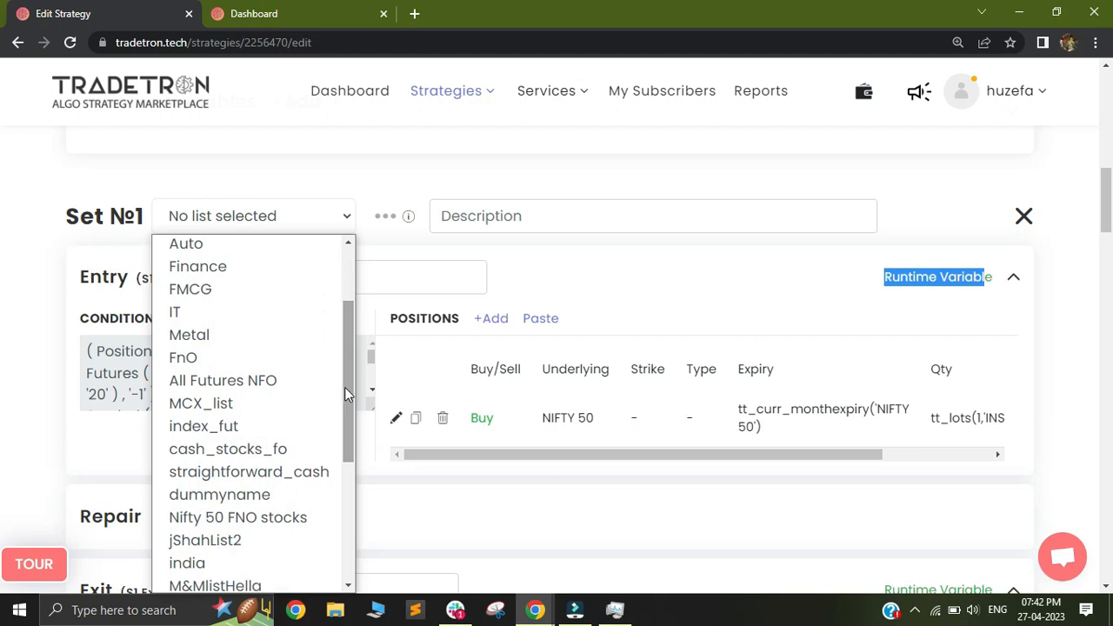
pyautogui.click(214, 363)
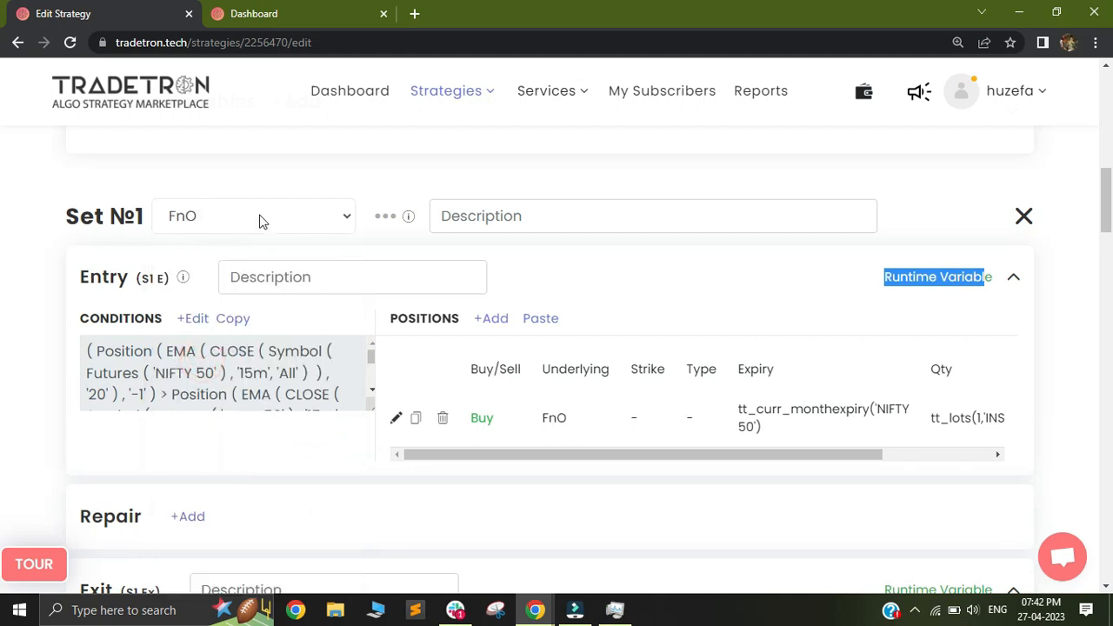
pyautogui.click(806, 299)
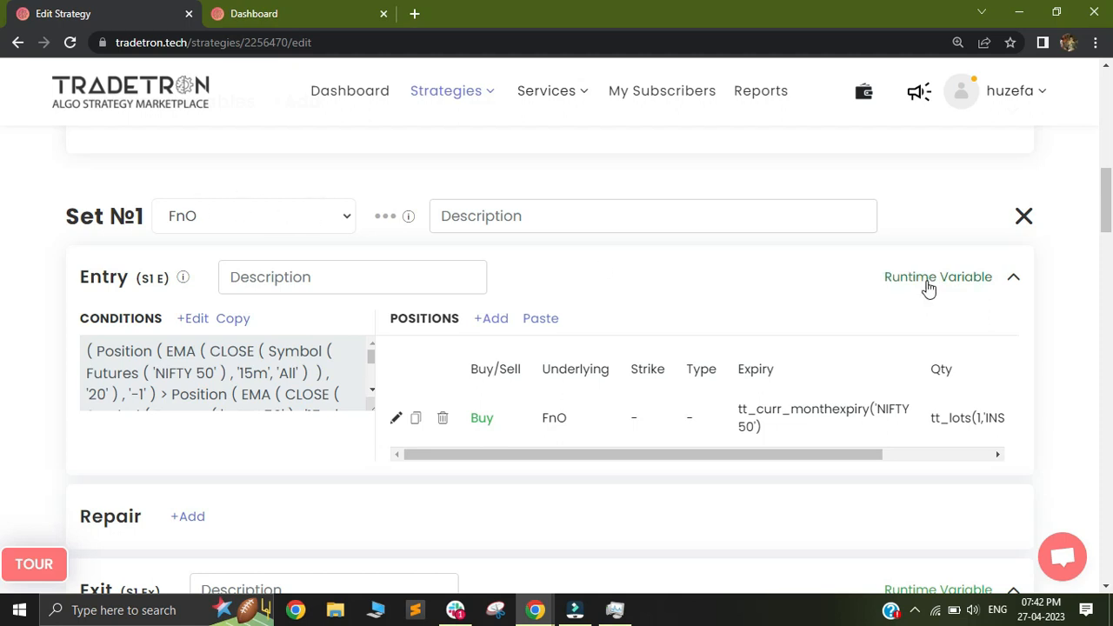
# Step: Start a new Entry runtime variable for Set №1 and name it |Fno|_high
pyautogui.click(929, 279)
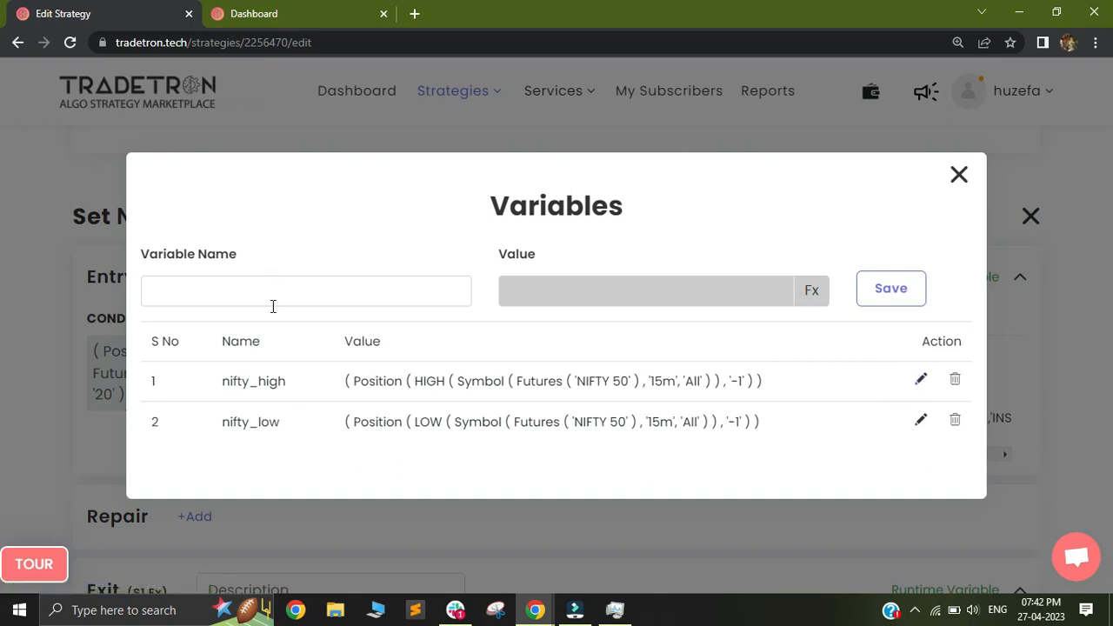
pyautogui.click(206, 294)
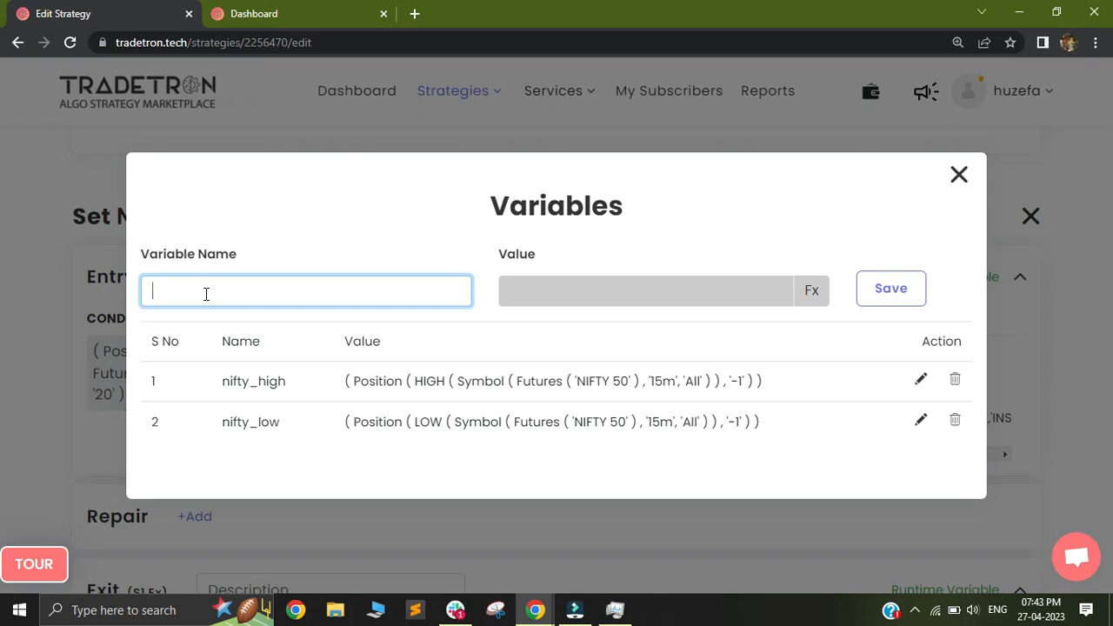
pyautogui.moveTo(238, 375); pyautogui.dragTo(270, 379)
pyautogui.click(239, 299)
pyautogui.write('Fno_high')
pyautogui.click(174, 293)
pyautogui.moveTo(151, 292); pyautogui.dragTo(177, 293)
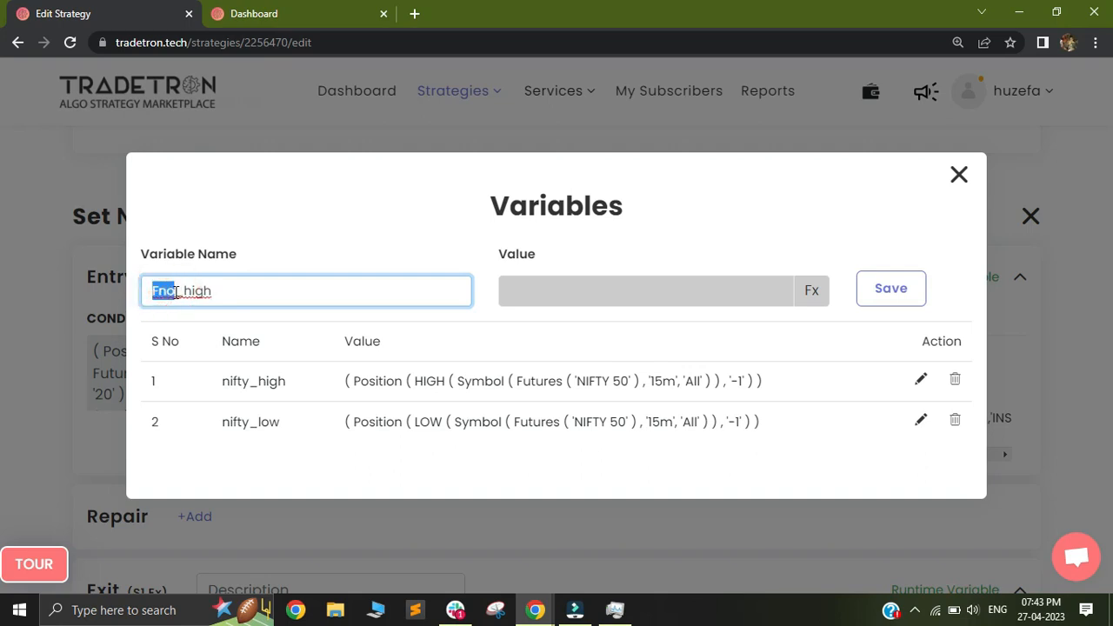
pyautogui.click(178, 291)
pyautogui.write('l')
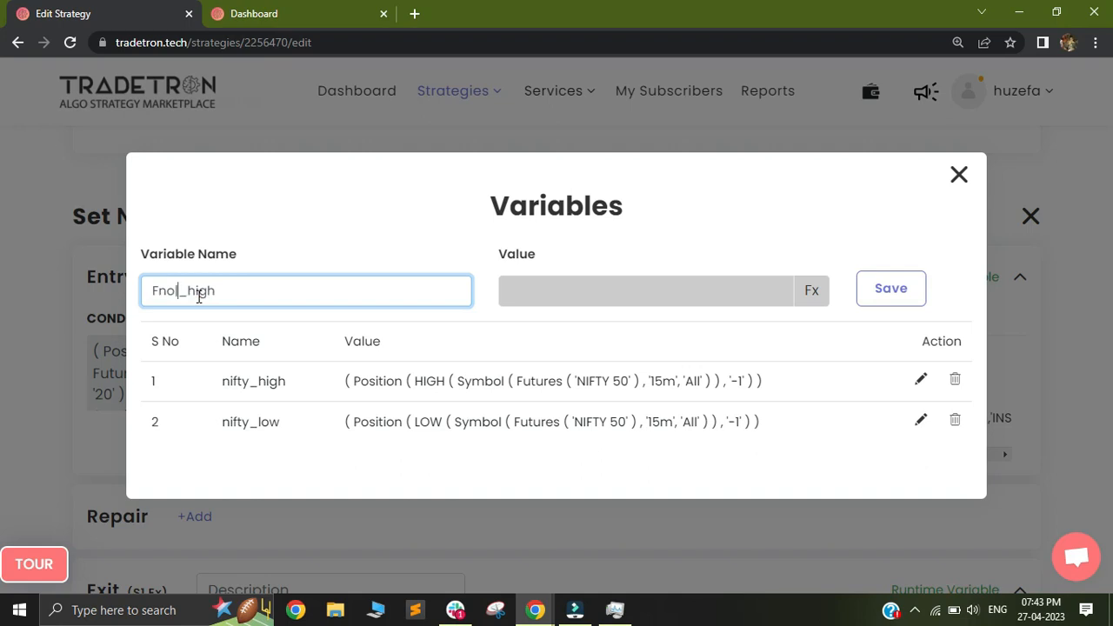
pyautogui.press('Left')
pyautogui.write('|')
pyautogui.press('BackSpace')
pyautogui.moveTo(181, 291); pyautogui.dragTo(154, 290)
pyautogui.press('Right')
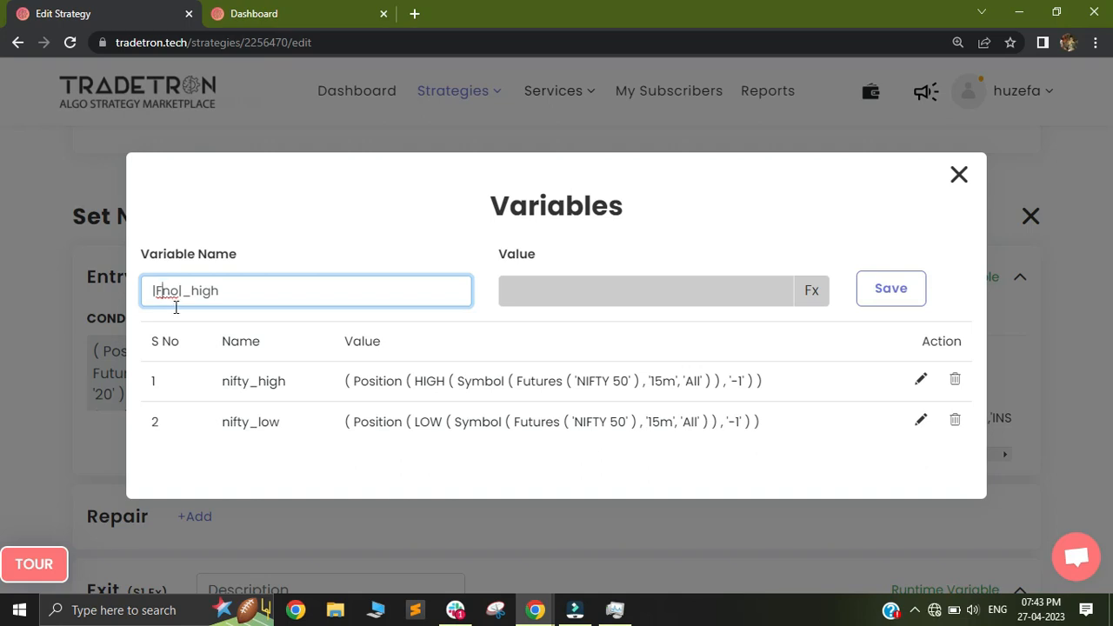
# Step: Examine the |Fno| prefix in the draft variable name against the formula of the existing nifty_high variable
pyautogui.moveTo(182, 291); pyautogui.dragTo(155, 291)
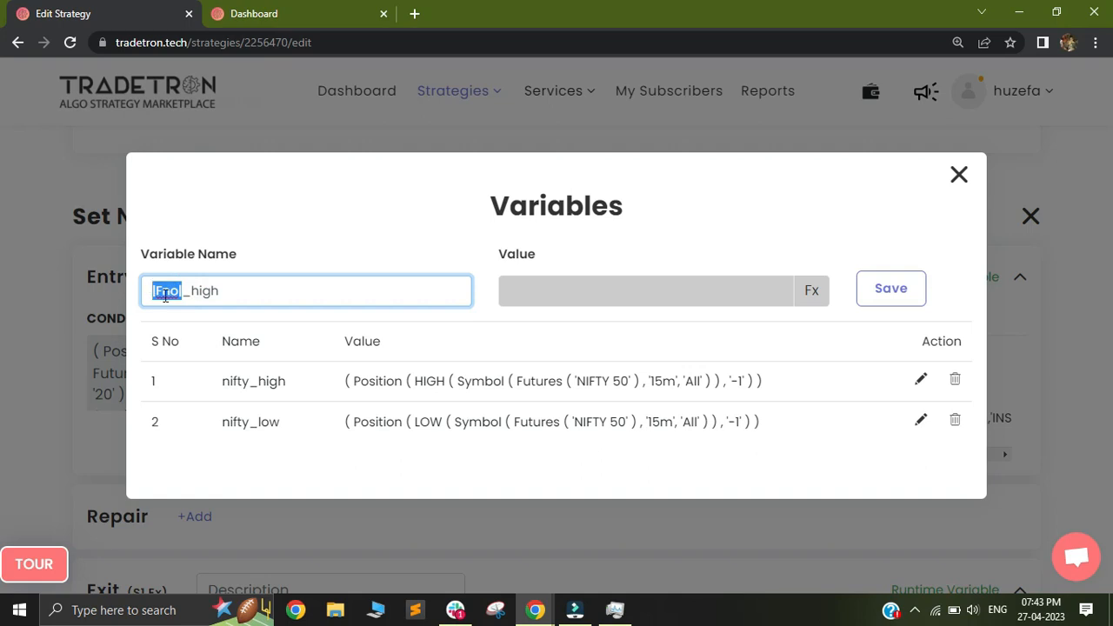
pyautogui.click(187, 292)
pyautogui.moveTo(180, 291); pyautogui.dragTo(171, 291)
pyautogui.click(185, 290)
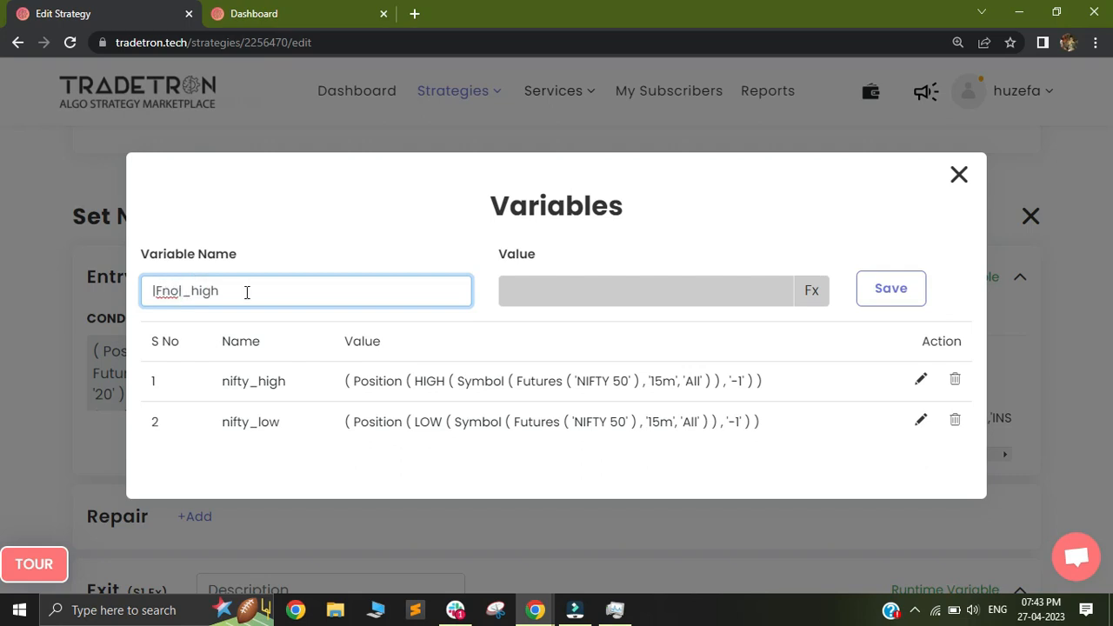
pyautogui.moveTo(183, 291); pyautogui.dragTo(151, 291)
pyautogui.doubleClick(168, 290)
pyautogui.click(229, 293)
pyautogui.moveTo(315, 380); pyautogui.dragTo(733, 383)
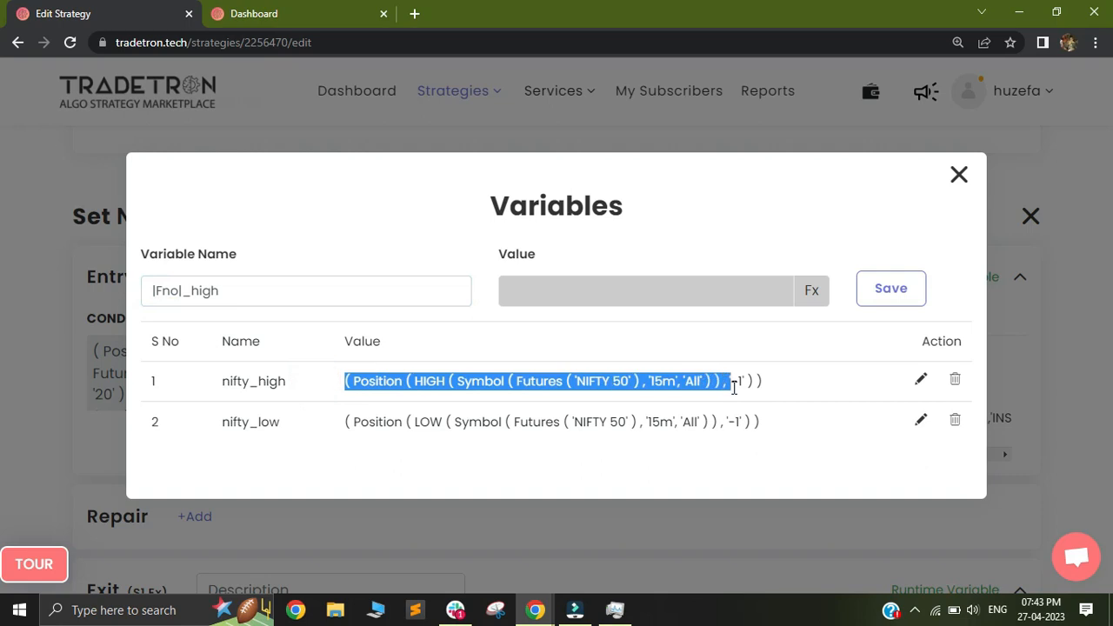
pyautogui.click(230, 290)
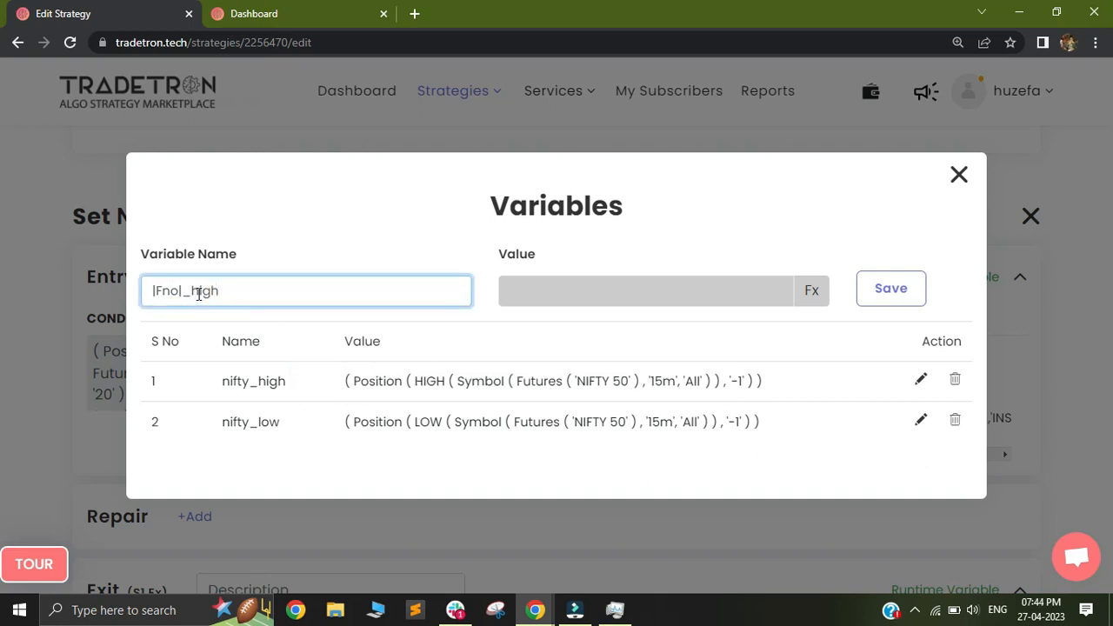
pyautogui.doubleClick(168, 291)
pyautogui.doubleClick(239, 291)
# Step: Load the Entry variable nifty_high for editing, check the instrument in its formula and close the Variables dialog
pyautogui.click(898, 289)
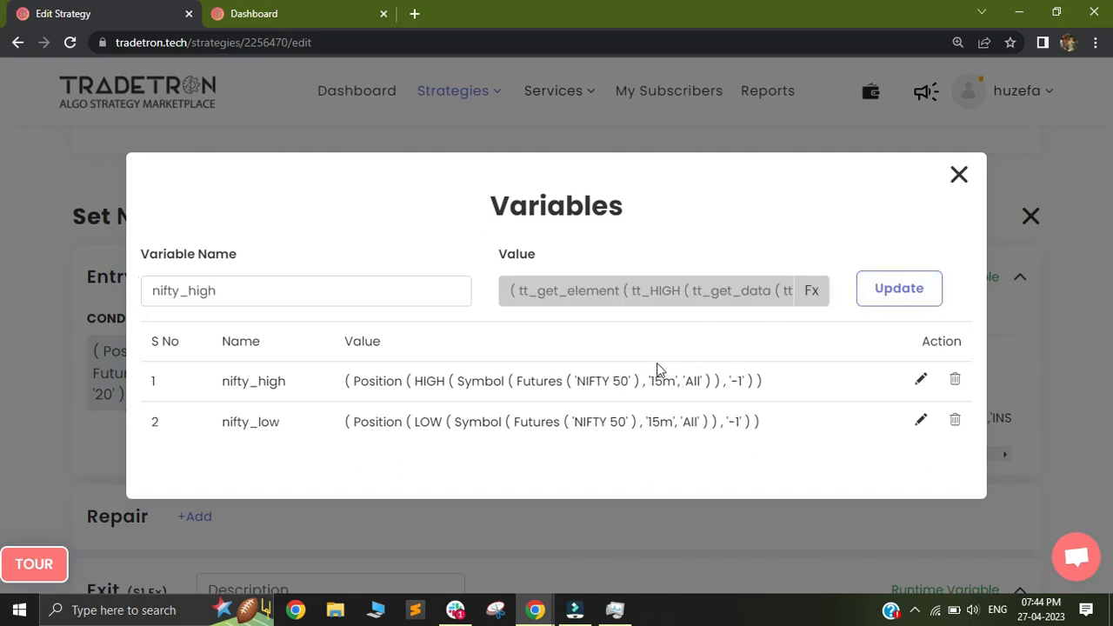
pyautogui.moveTo(578, 382); pyautogui.dragTo(623, 383)
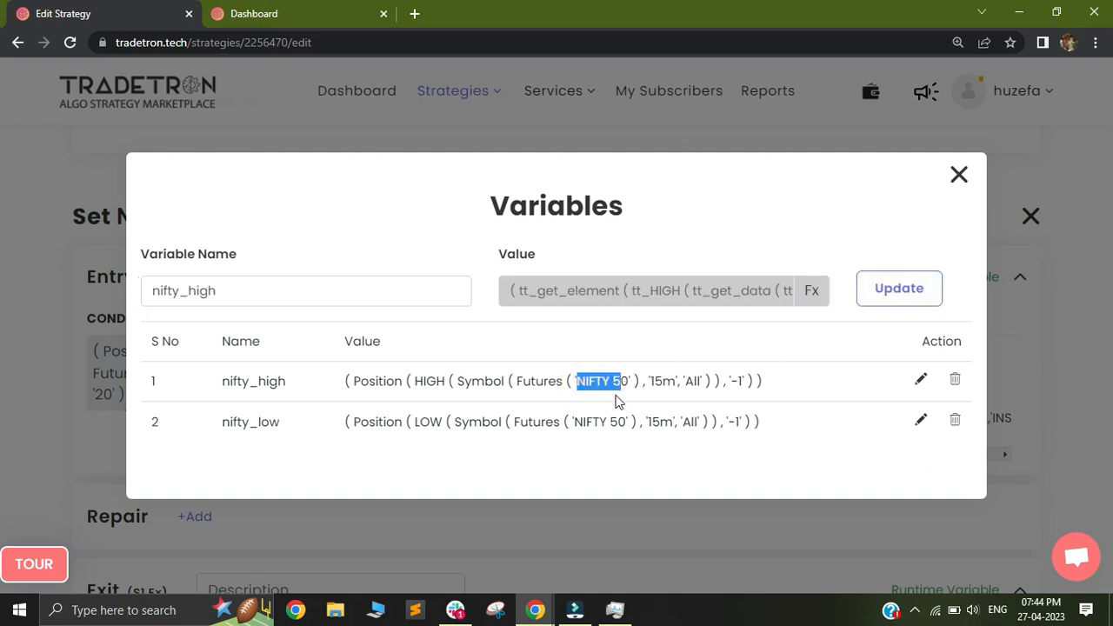
pyautogui.click(958, 176)
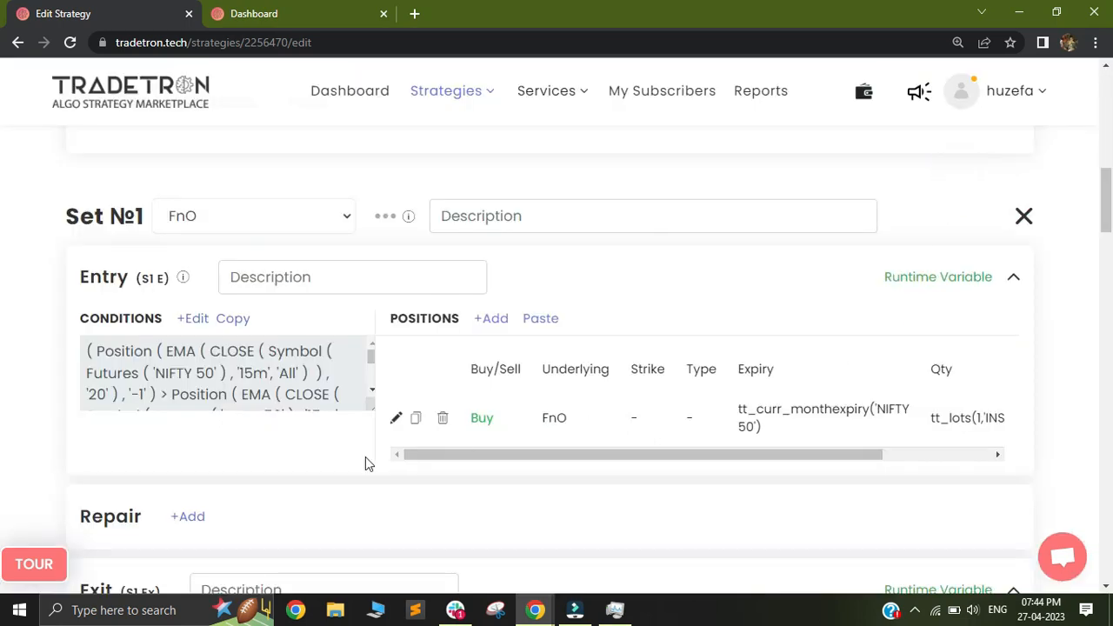
# Step: Open the Set №1 Exit conditions and set the first group's standalone Get Runtime variable name to |Fno|_high
pyautogui.scroll(-3, 3, 237)
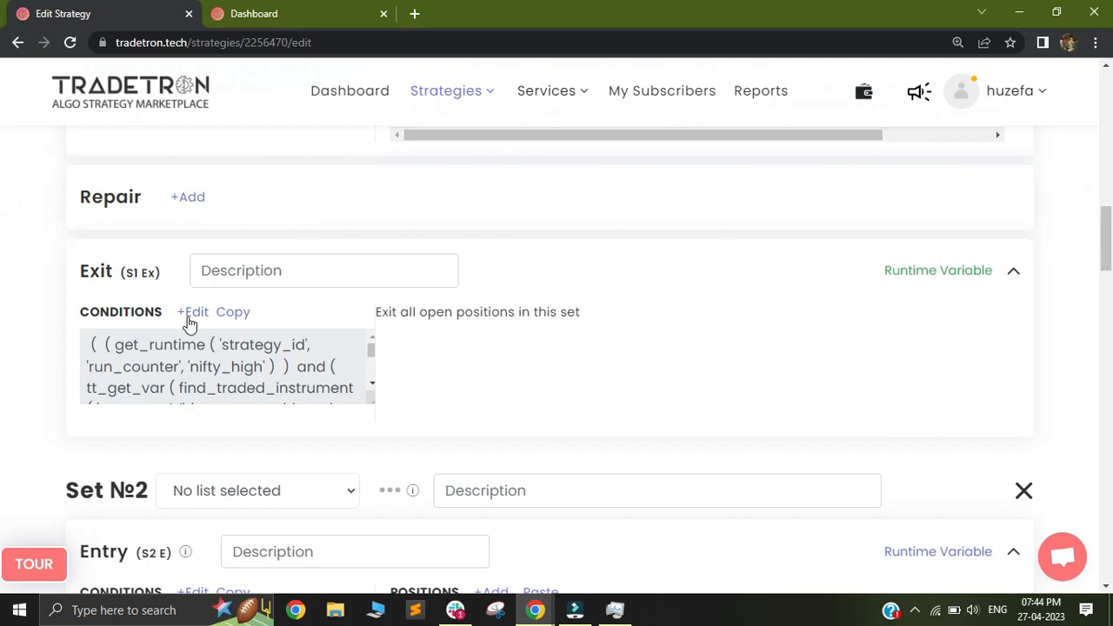
pyautogui.click(191, 311)
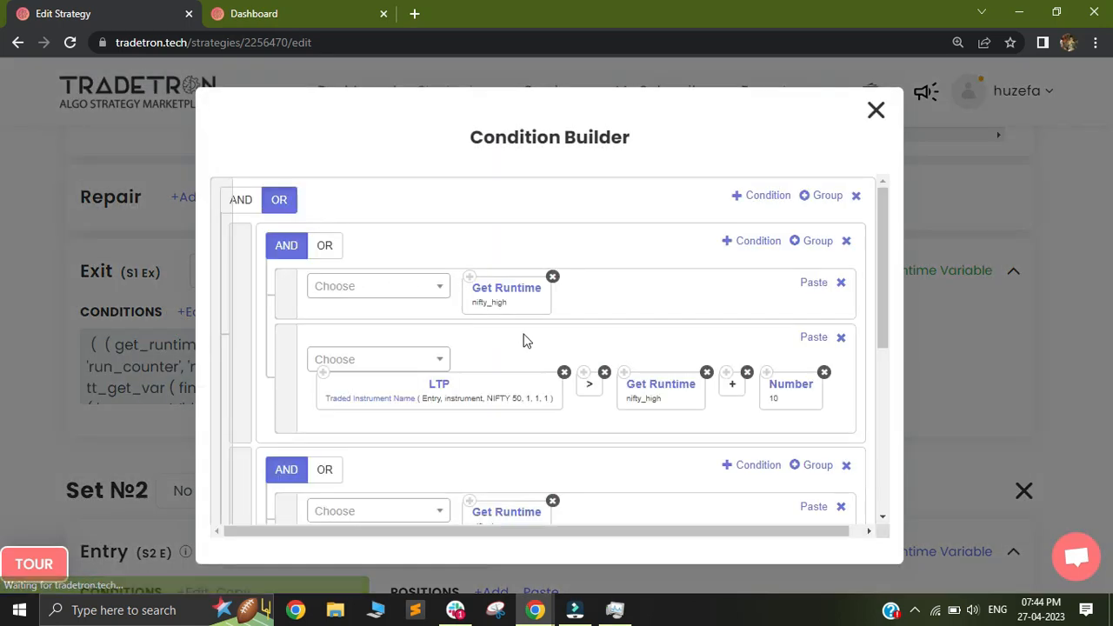
pyautogui.click(484, 298)
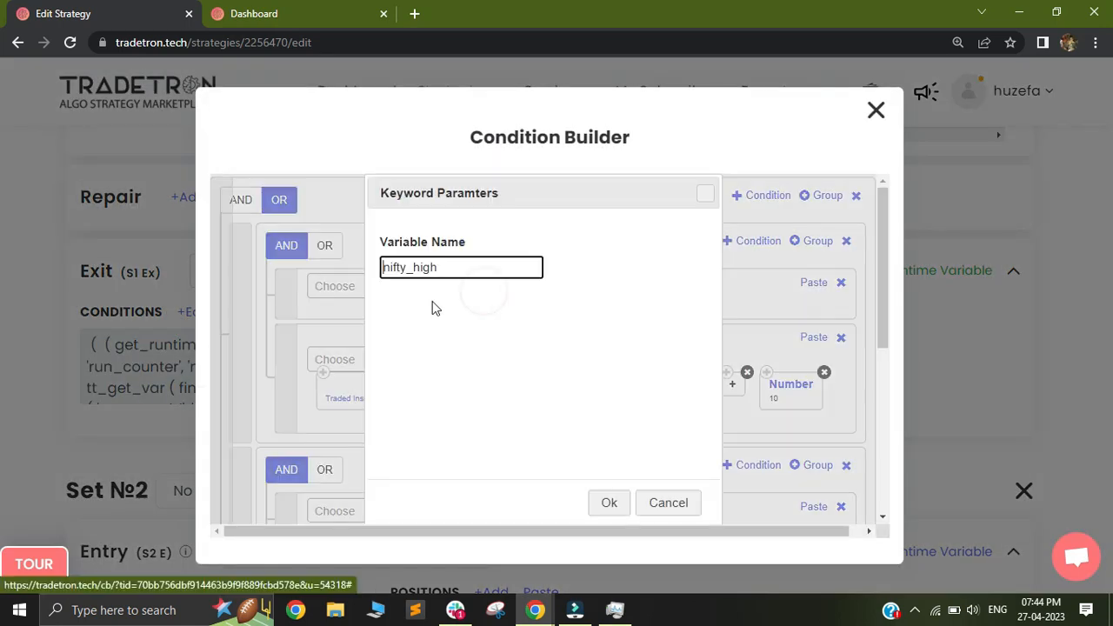
pyautogui.moveTo(407, 267); pyautogui.dragTo(381, 268)
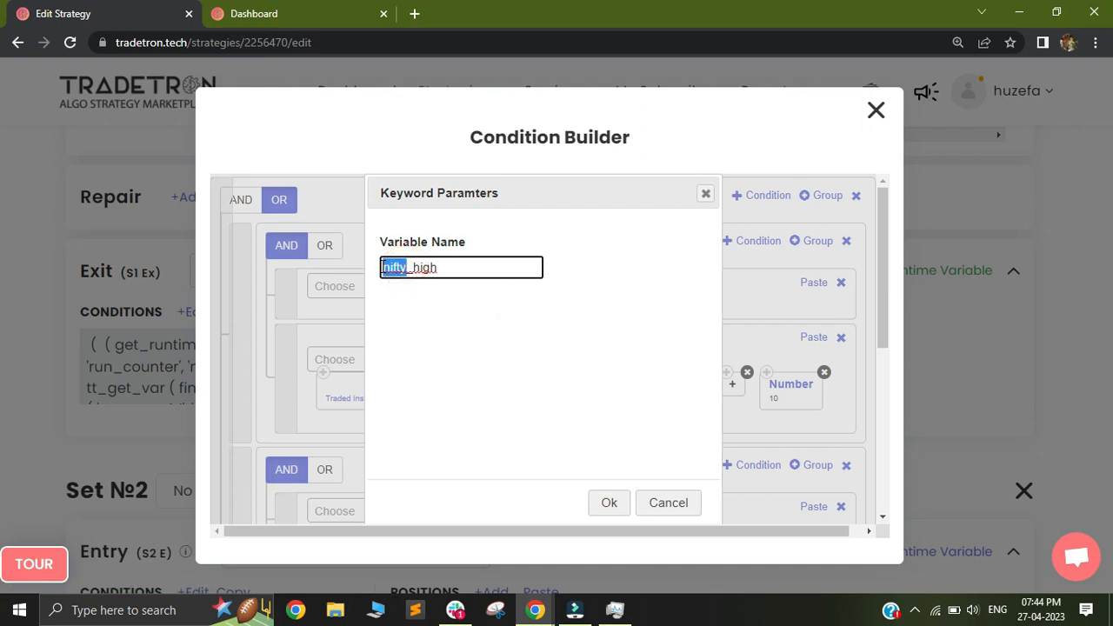
pyautogui.write('fi')
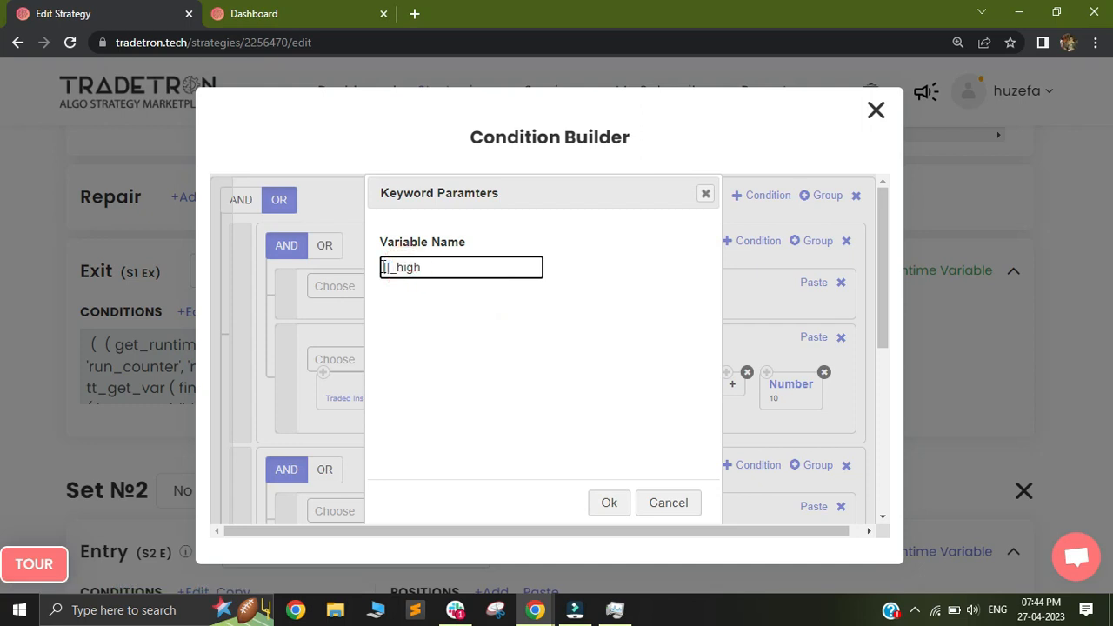
pyautogui.write('Fno')
pyautogui.click(607, 504)
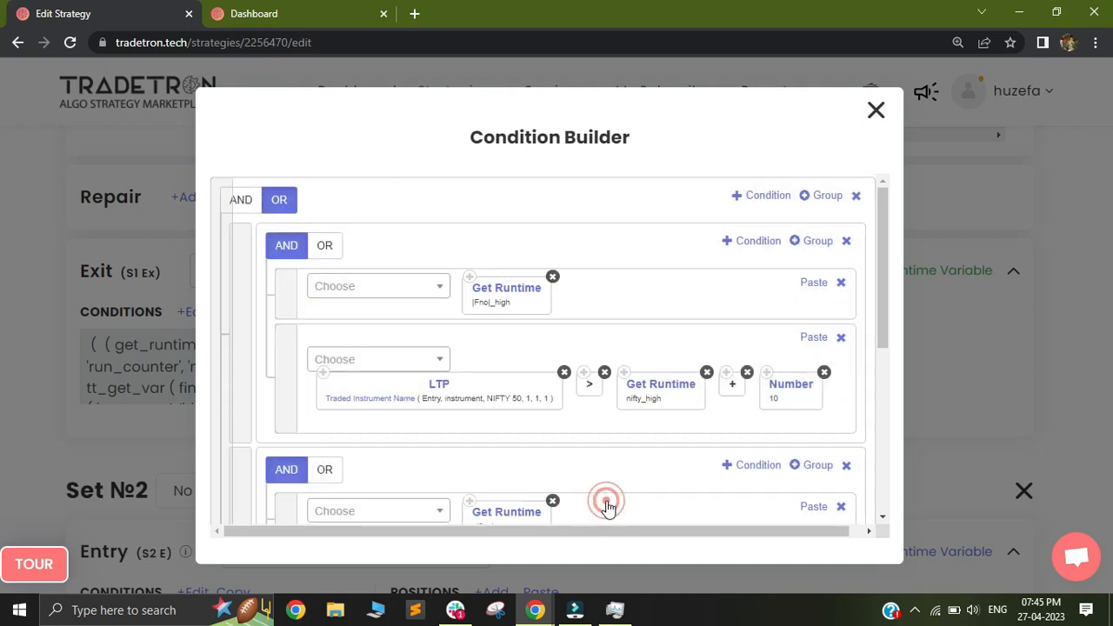
# Step: Set the Get Runtime variable name in the LTP greater-than condition to |Fno|_high
pyautogui.click(661, 392)
pyautogui.click(429, 275)
pyautogui.hotkey('shift', 'Left')
pyautogui.hotkey('shift', 'Left')
pyautogui.hotkey('shift', 'Left')
pyautogui.hotkey('shift', 'Left')
pyautogui.hotkey('shift', 'Left')
pyautogui.write('||')
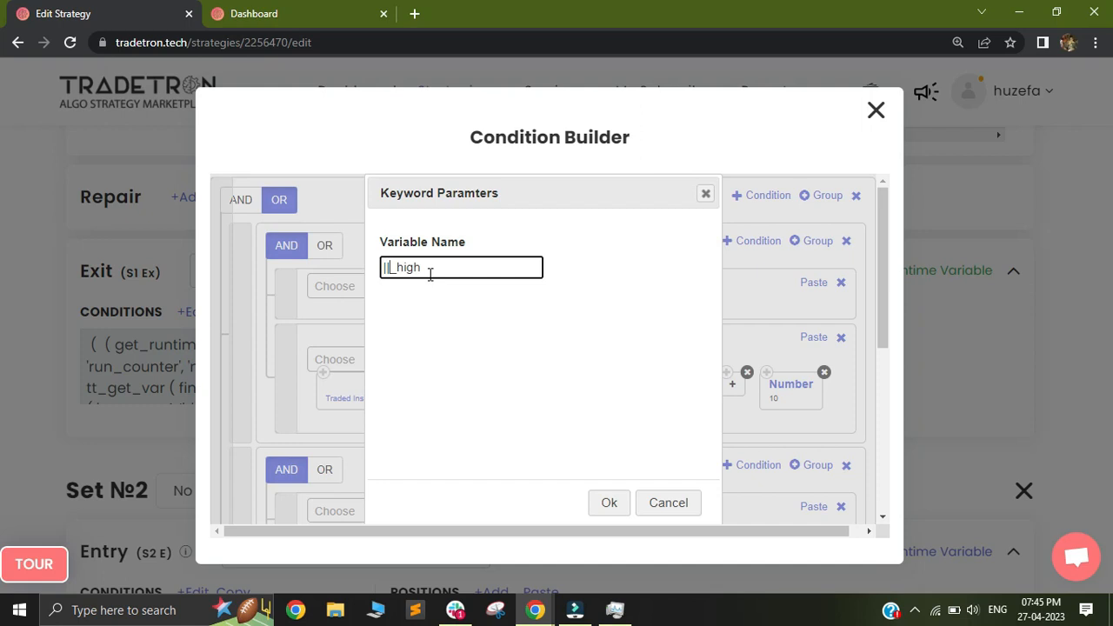
pyautogui.write('FNO')
pyautogui.press('BackSpace')
pyautogui.press('BackSpace')
pyautogui.write('no')
pyautogui.scroll(-4, 573, 360)
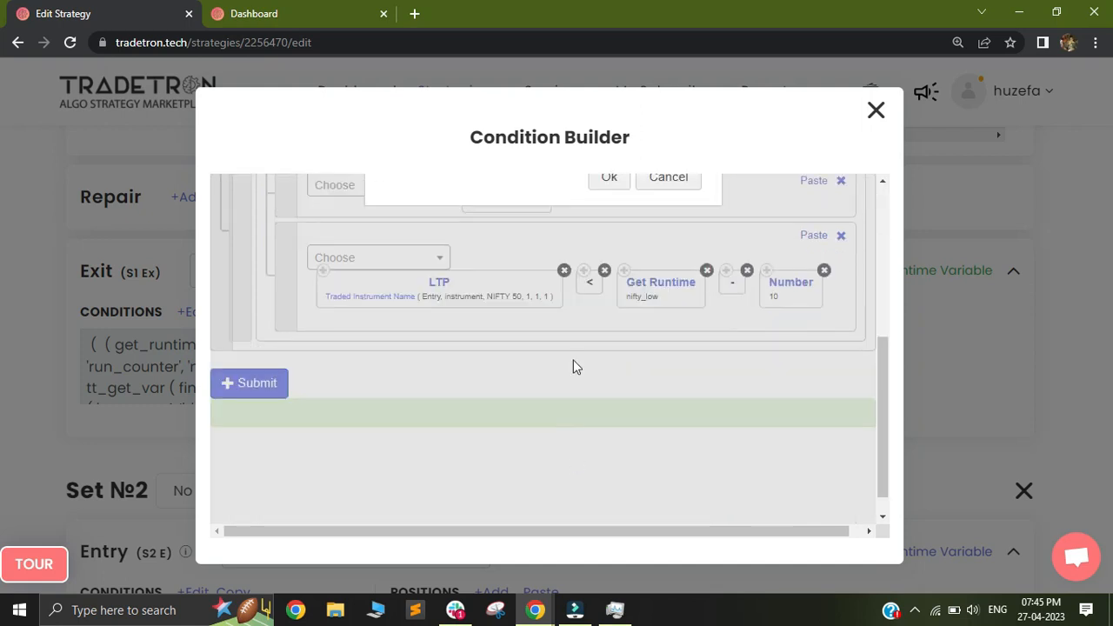
pyautogui.scroll(3, 698, 407)
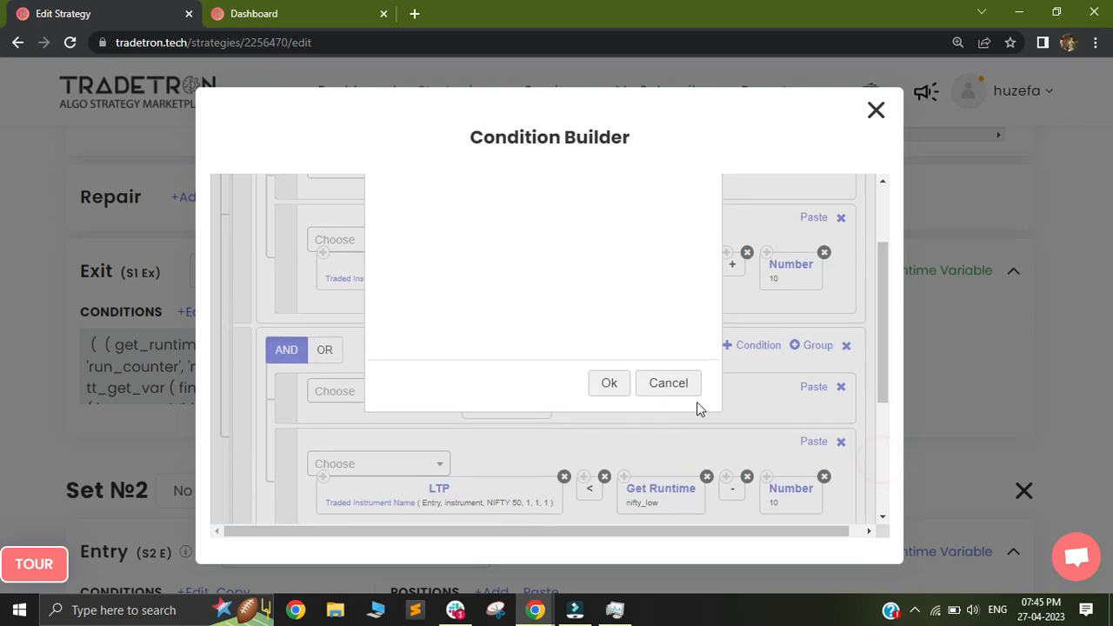
pyautogui.click(605, 383)
pyautogui.scroll(2, 883, 303)
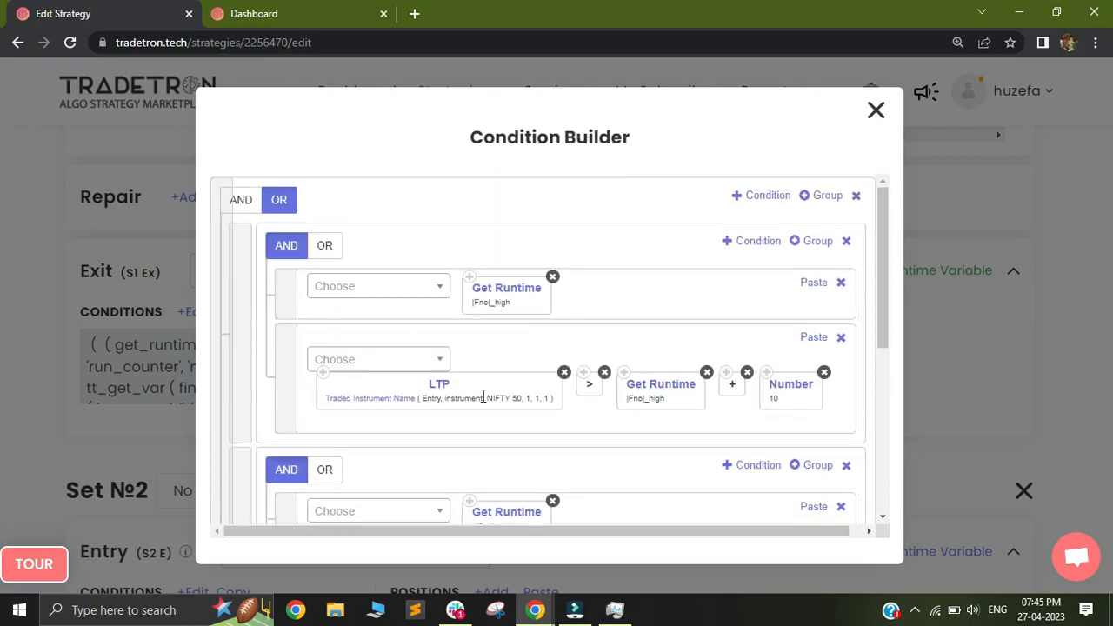